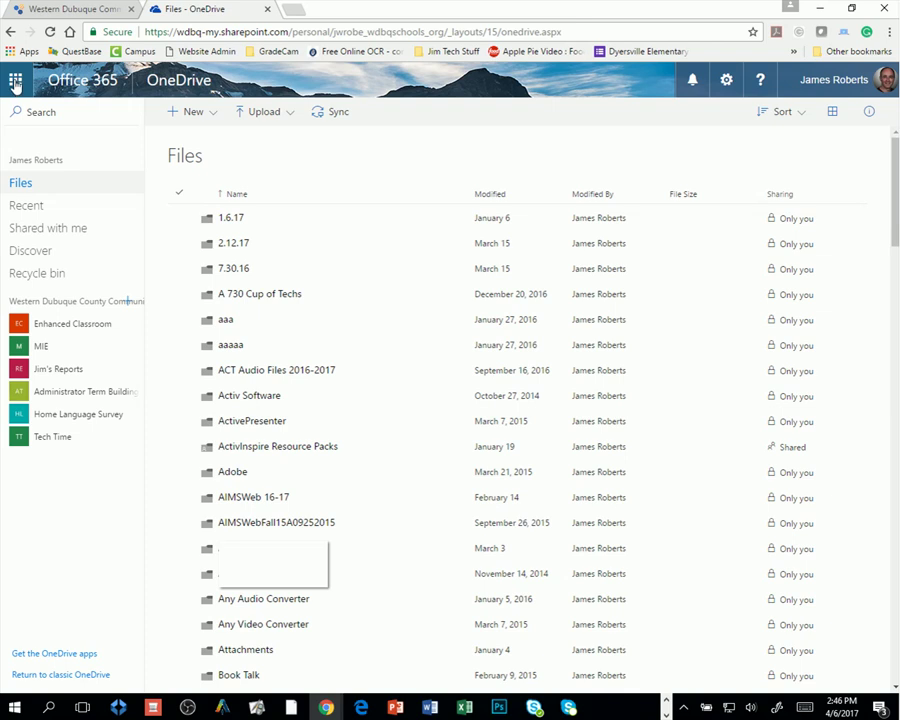
Step: Return to OneDrive from the Office 365 app list and start a new folder
click(15, 82)
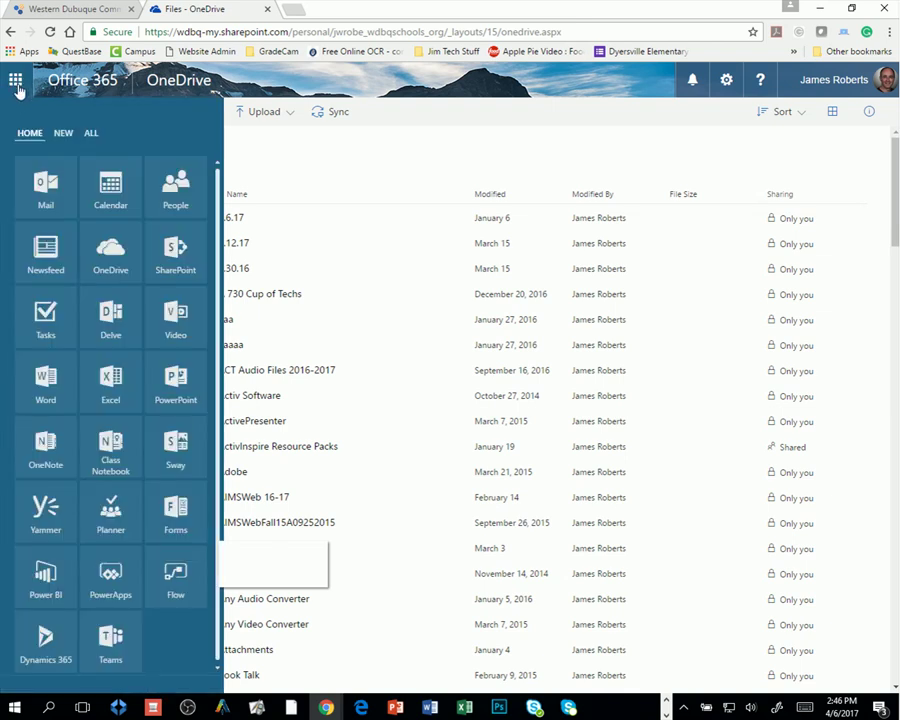
click(107, 255)
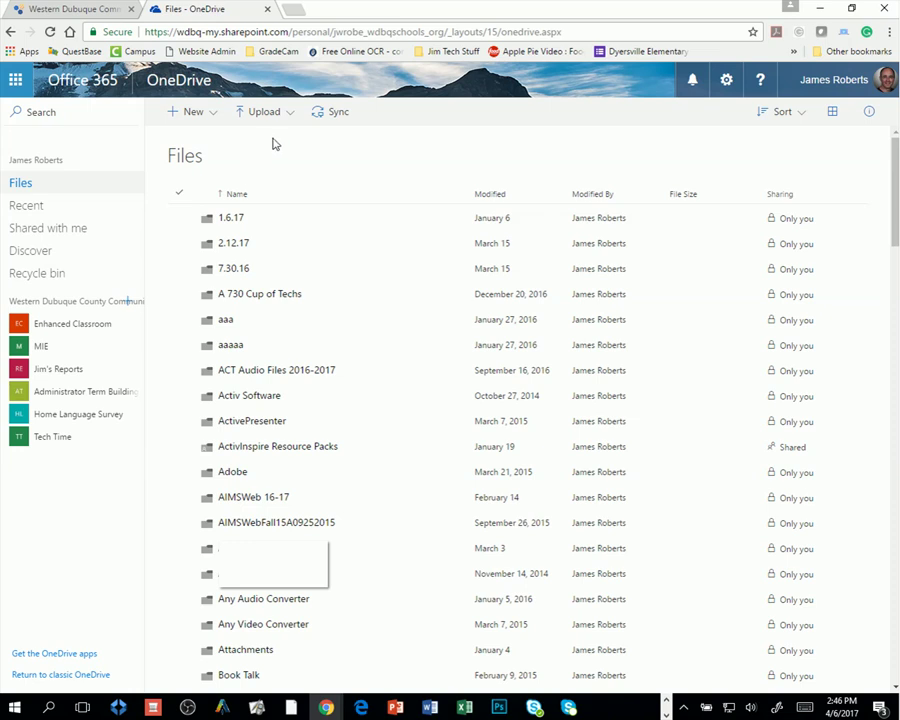
click(210, 116)
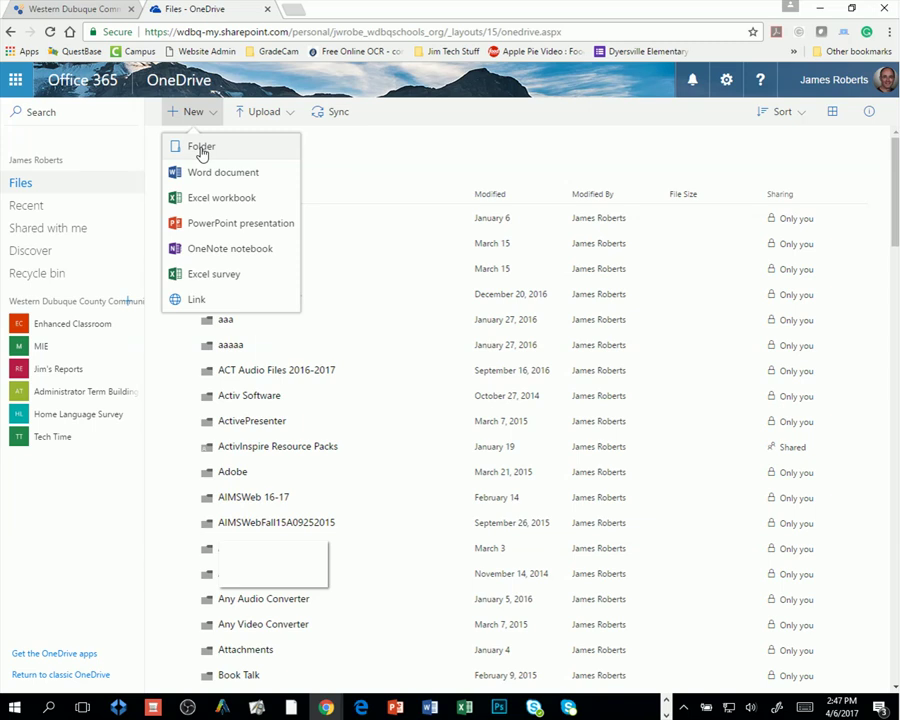
click(199, 148)
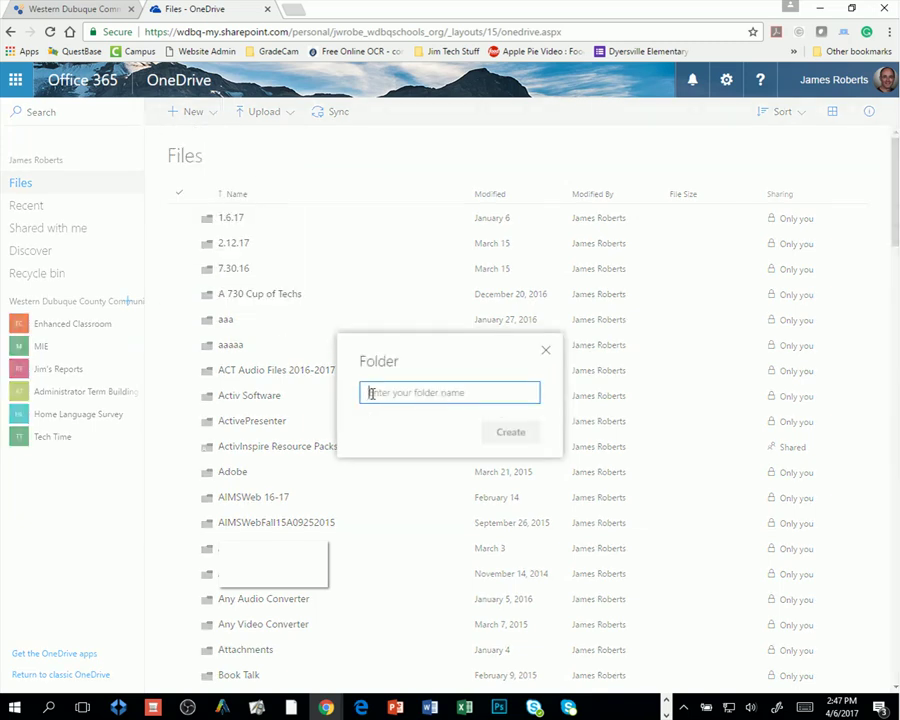
Step: Create the folder named AAAAABBB and open it
text(AA)
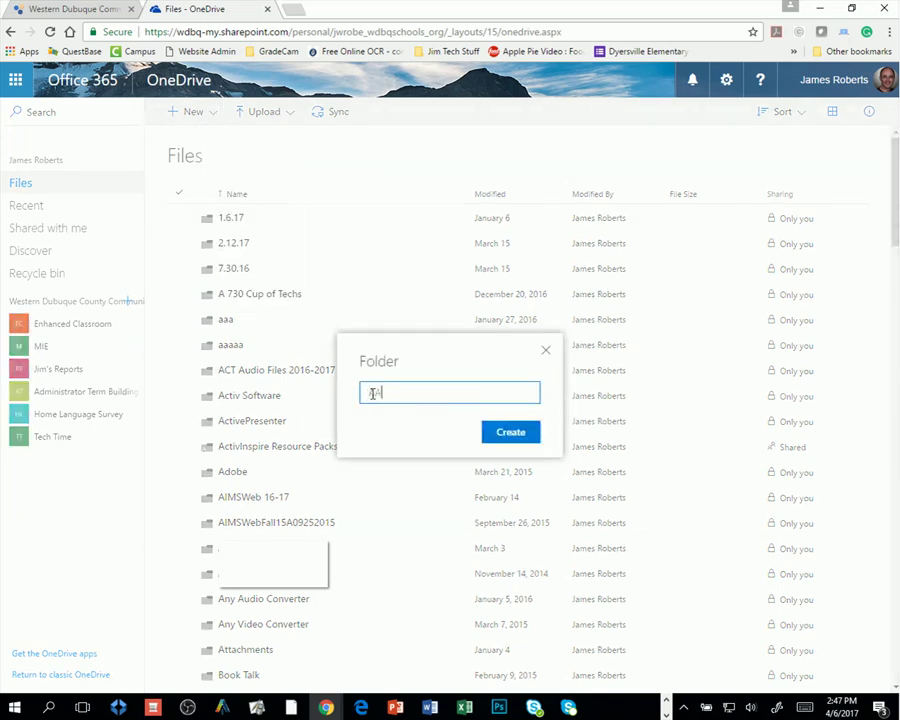
text(AAA)
click(513, 437)
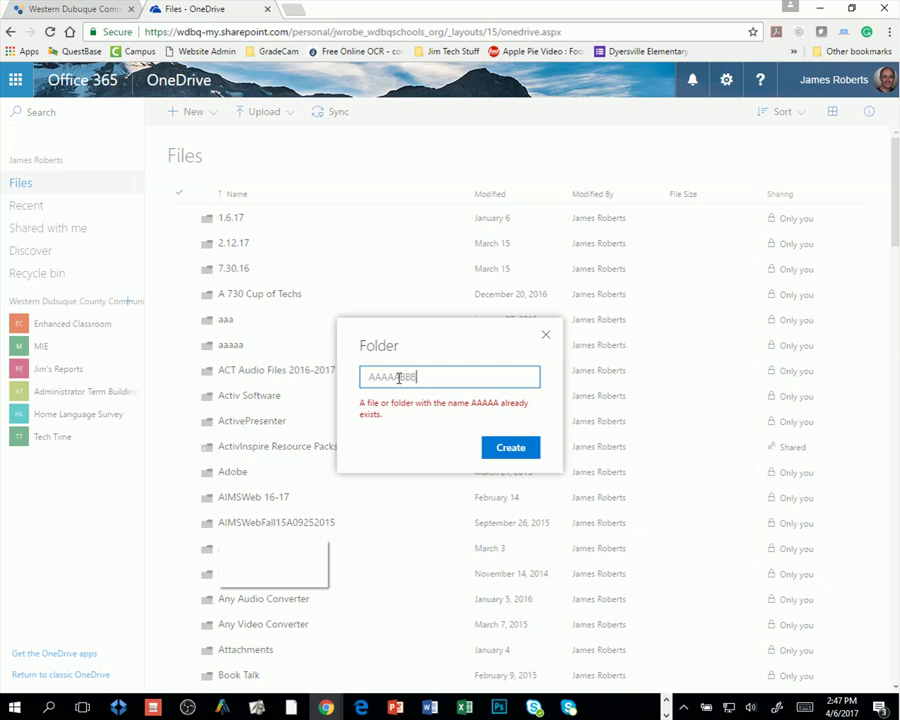
click(510, 445)
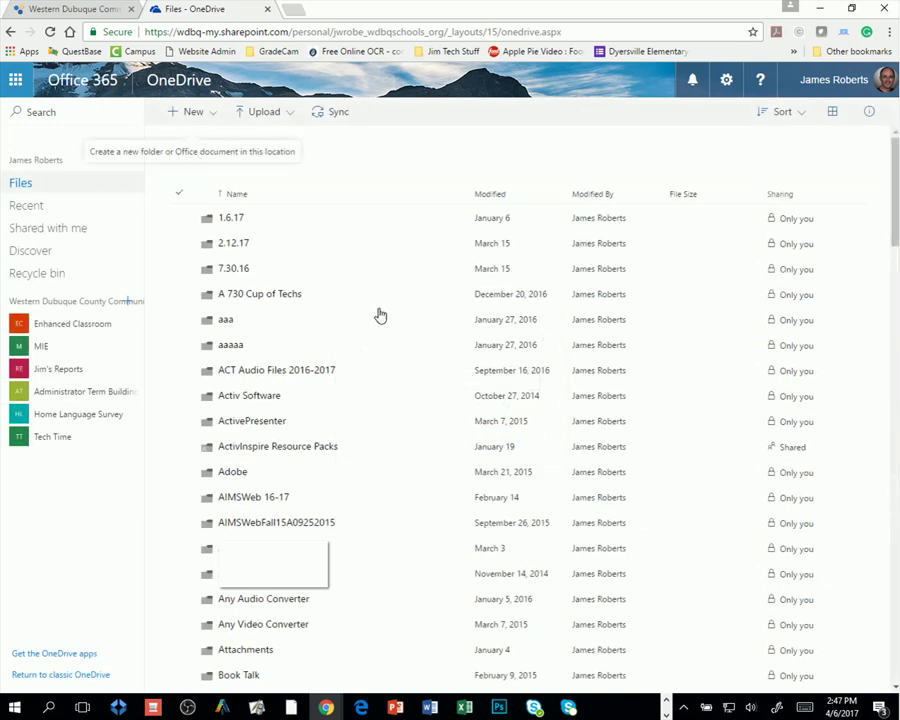
mouse_move(242, 370)
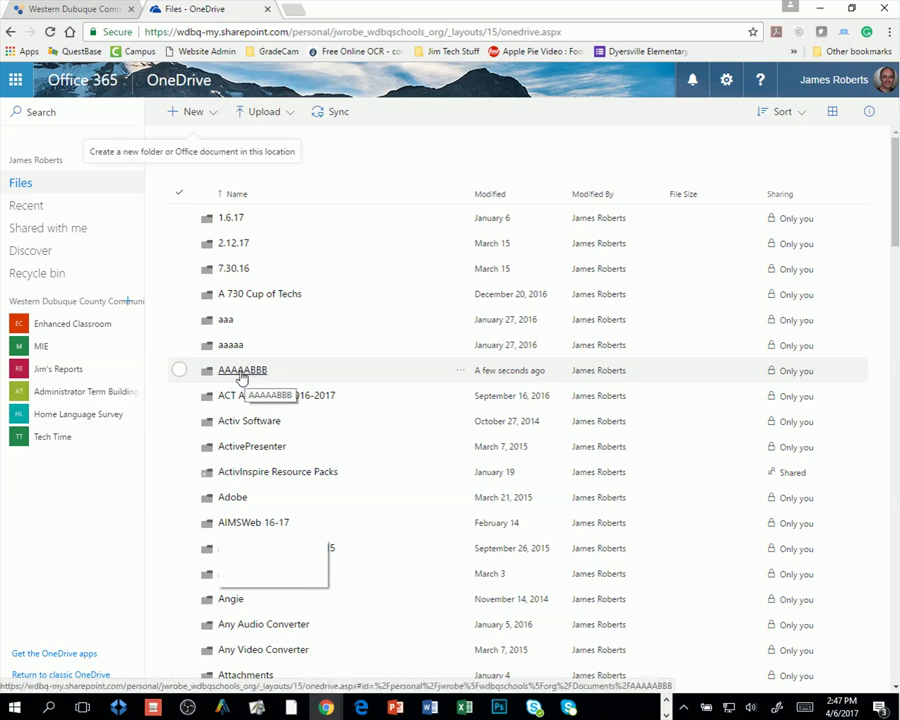
click(241, 373)
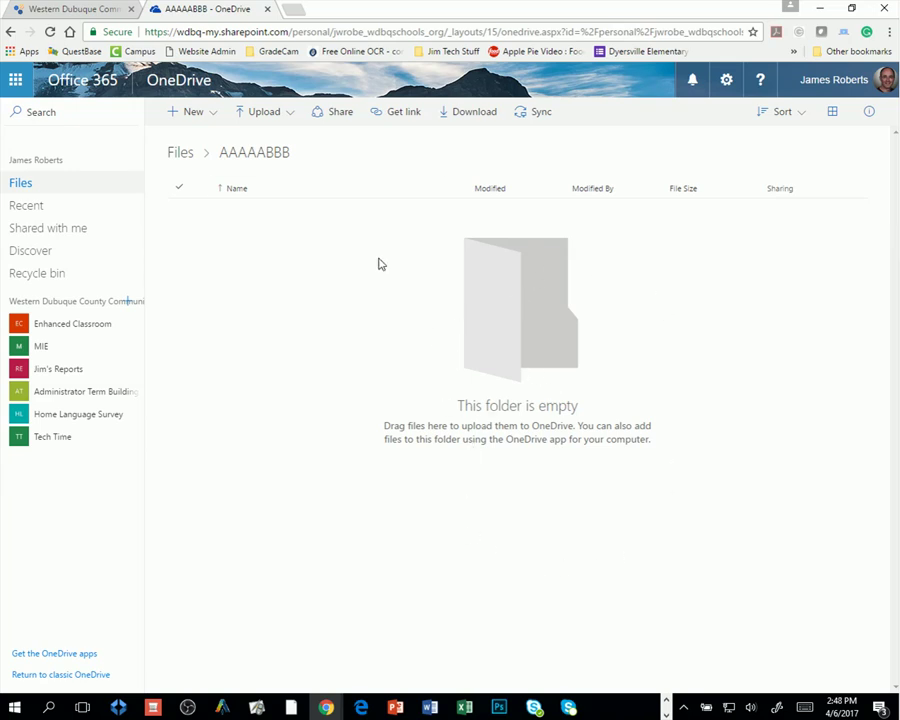
Step: Choose Upload > Files to upload individual files into AAAAABBB
click(290, 120)
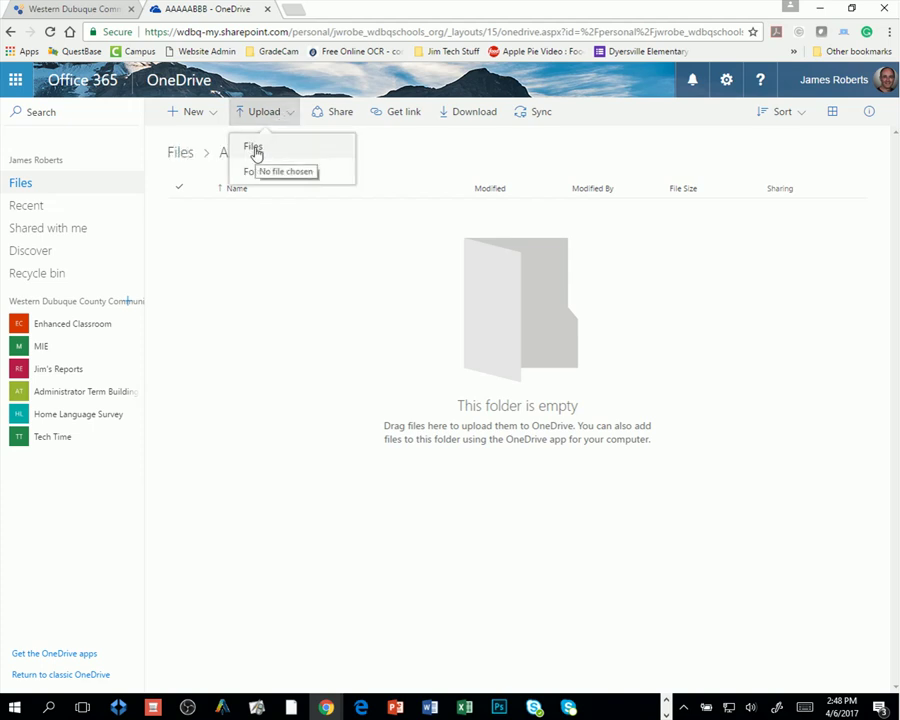
click(255, 149)
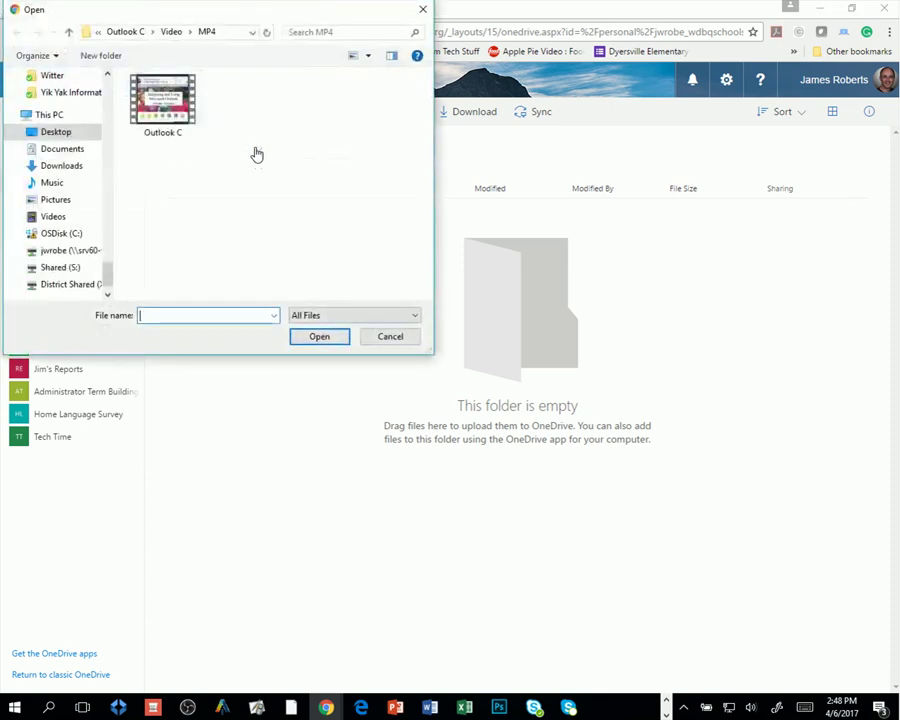
mouse_move(58, 149)
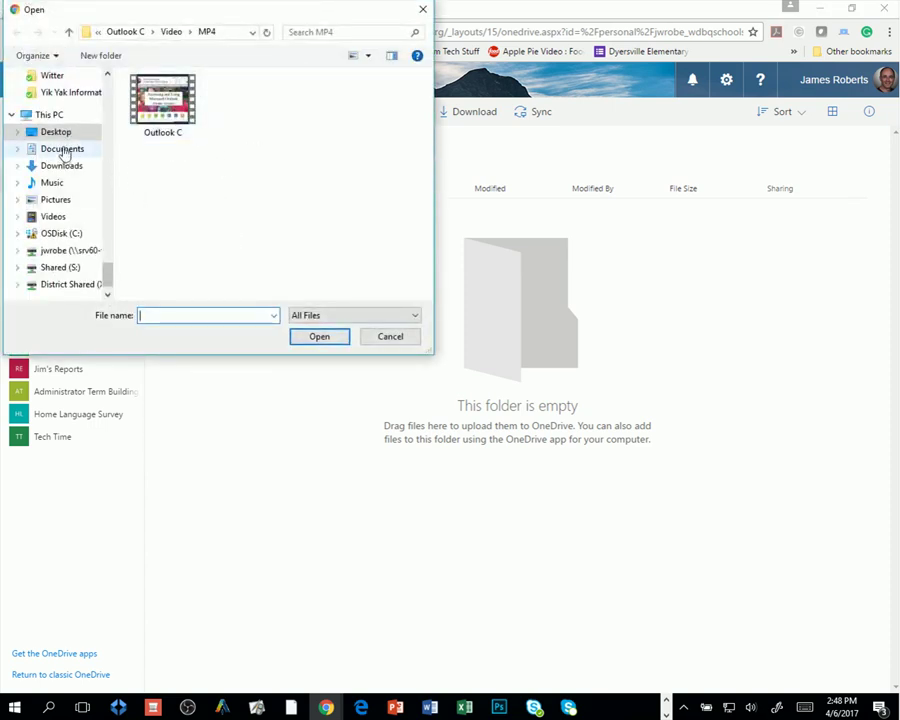
Step: Browse the file picker to Desktop > 3.15.17 > 2.12.17 > 730 Cup of Tech
click(56, 134)
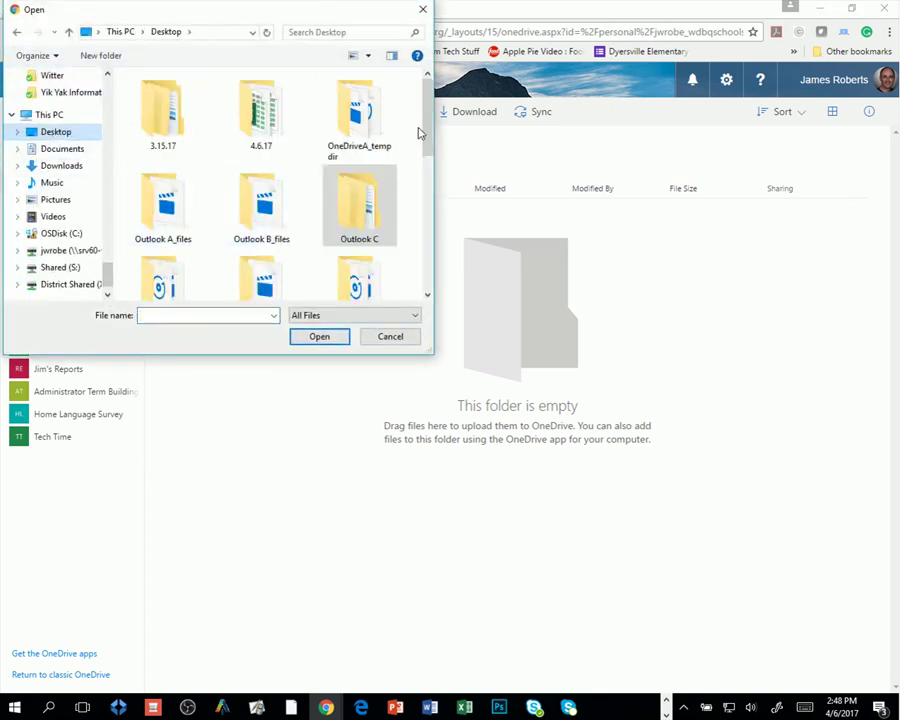
mouse_move(427, 130)
mouse_down()
mouse_move(404, 254)
mouse_move(424, 202)
mouse_up()
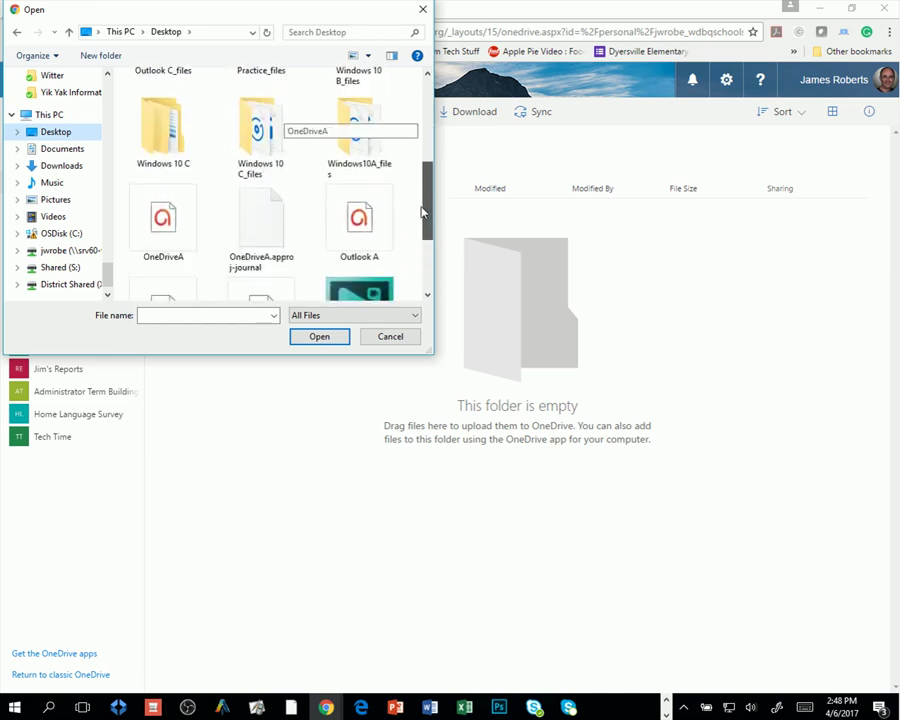
drag(424, 202, 416, 126)
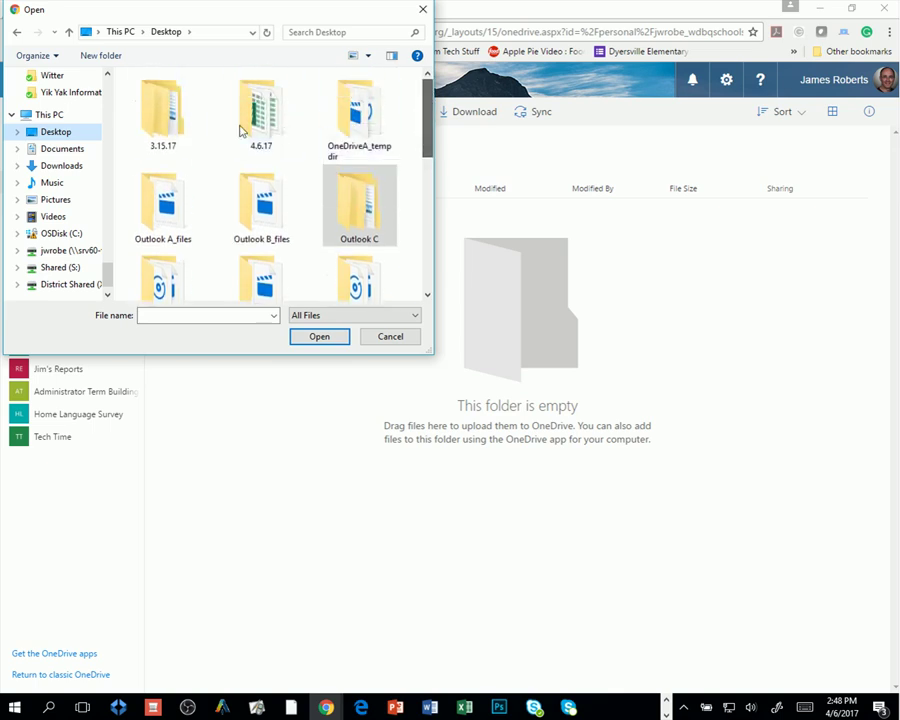
double_click(164, 123)
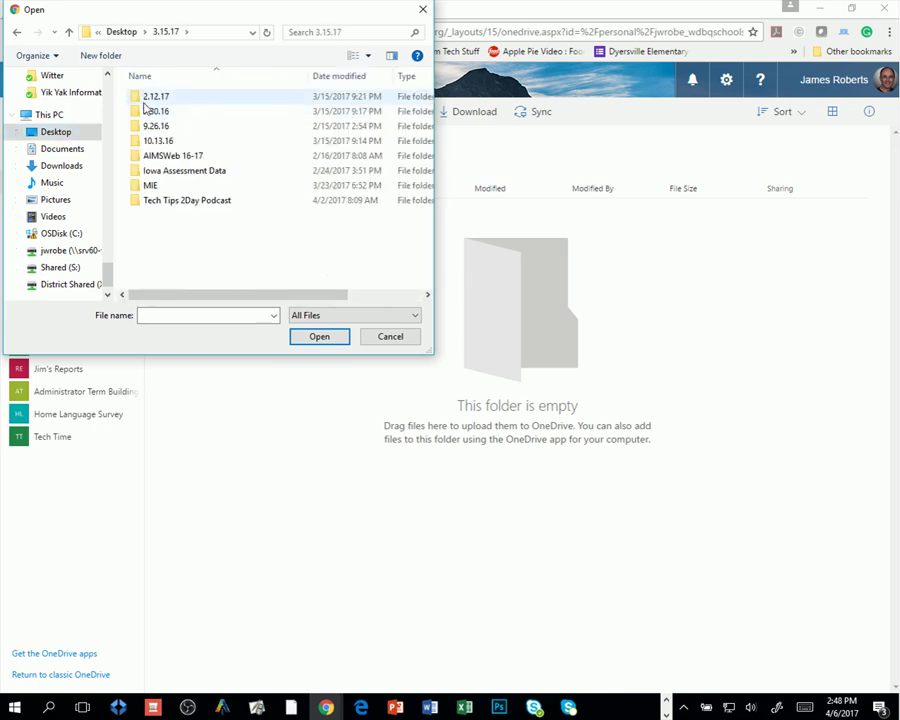
double_click(139, 100)
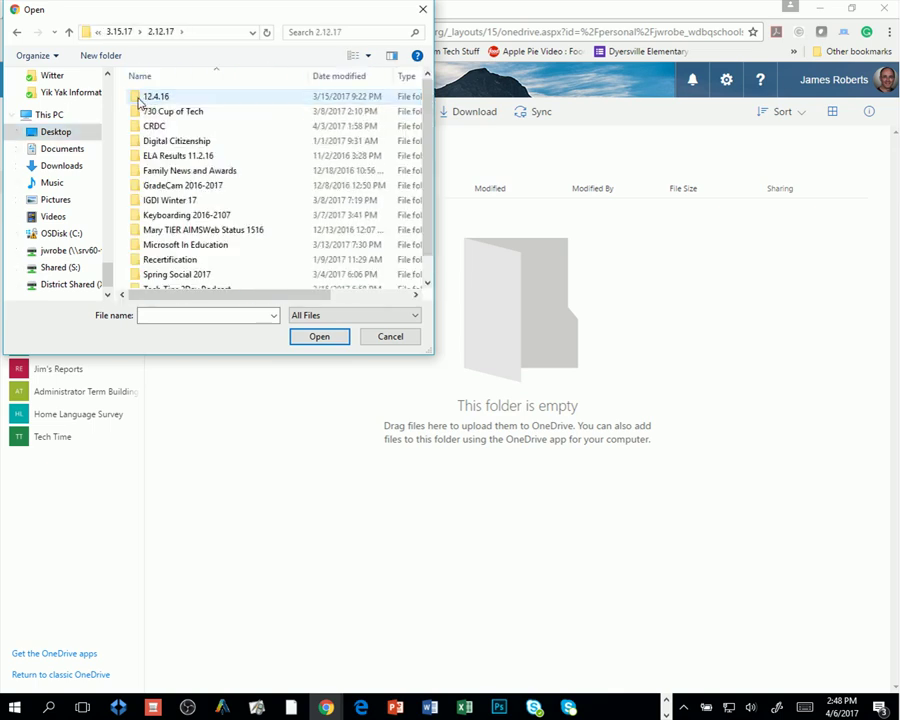
scroll(250, 180, down, 1)
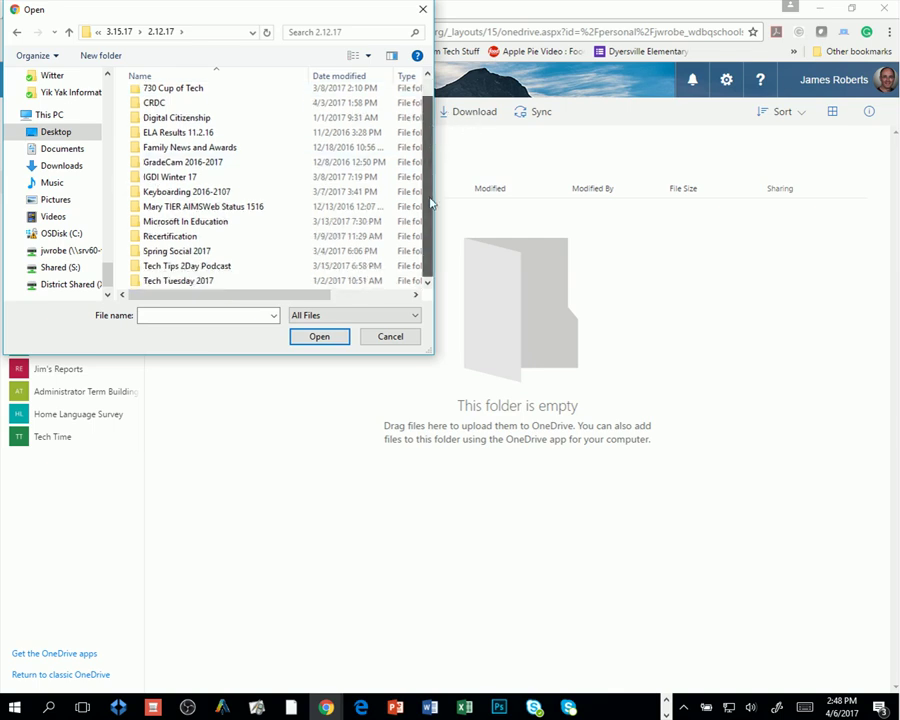
double_click(138, 89)
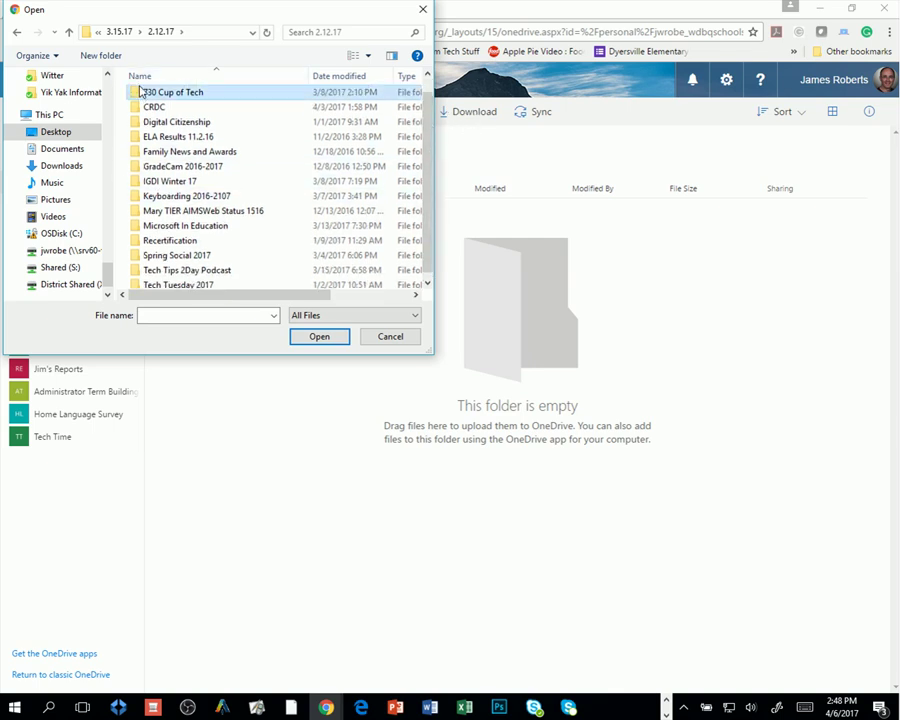
Step: Upload the Accessing Intranet Word document into AAAAABBB
scroll(427, 122, down, 1)
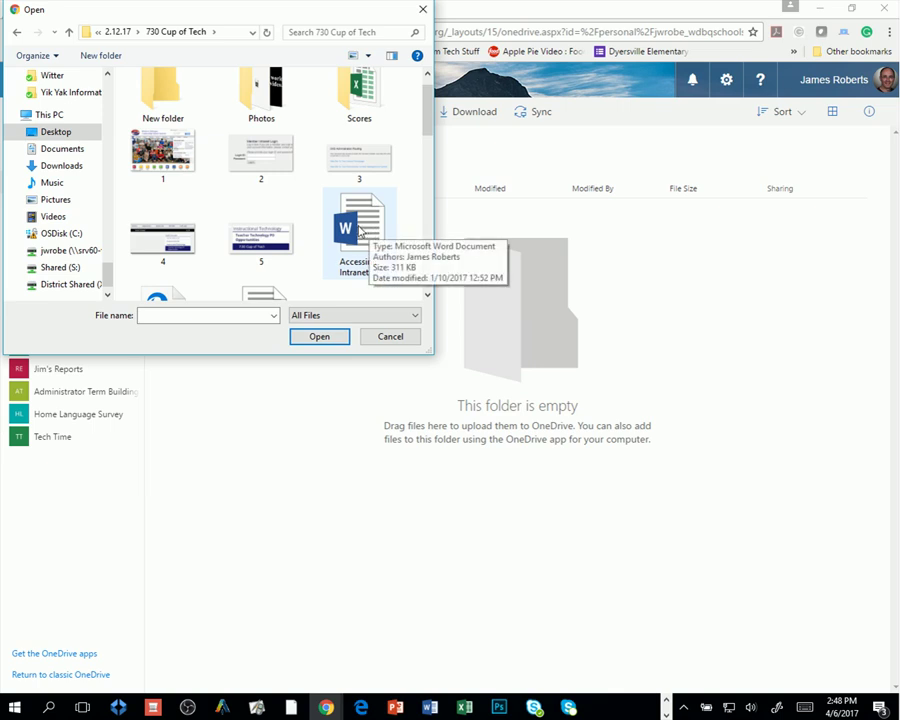
click(360, 231)
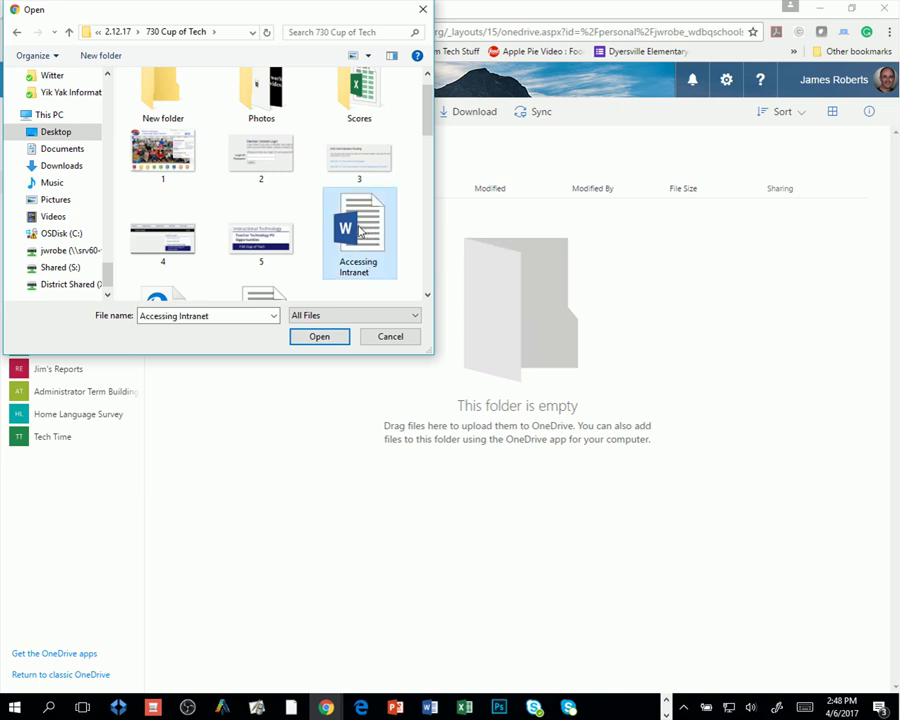
click(320, 337)
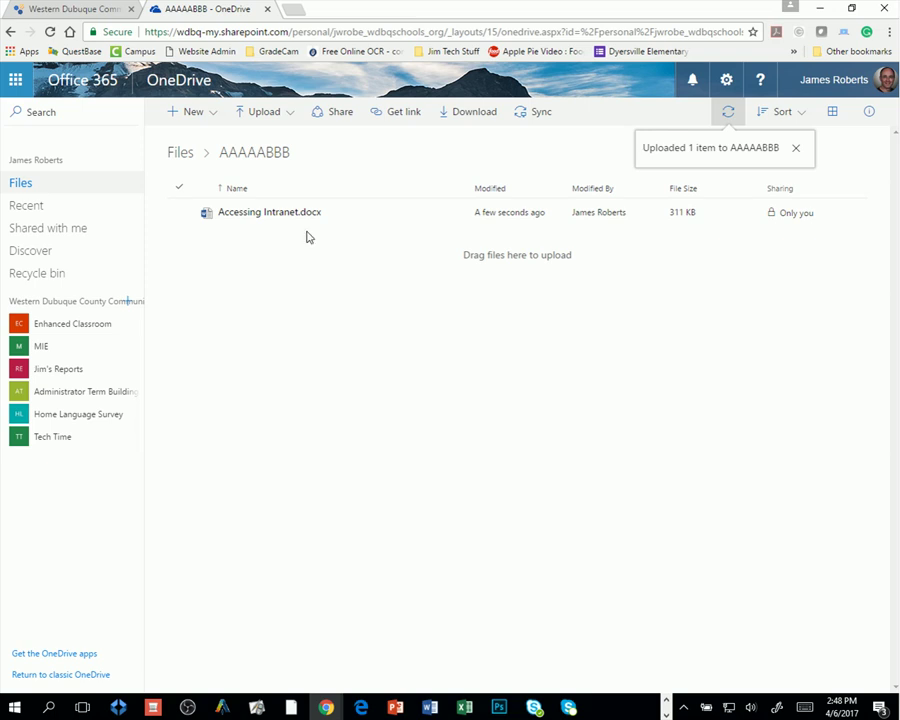
click(289, 125)
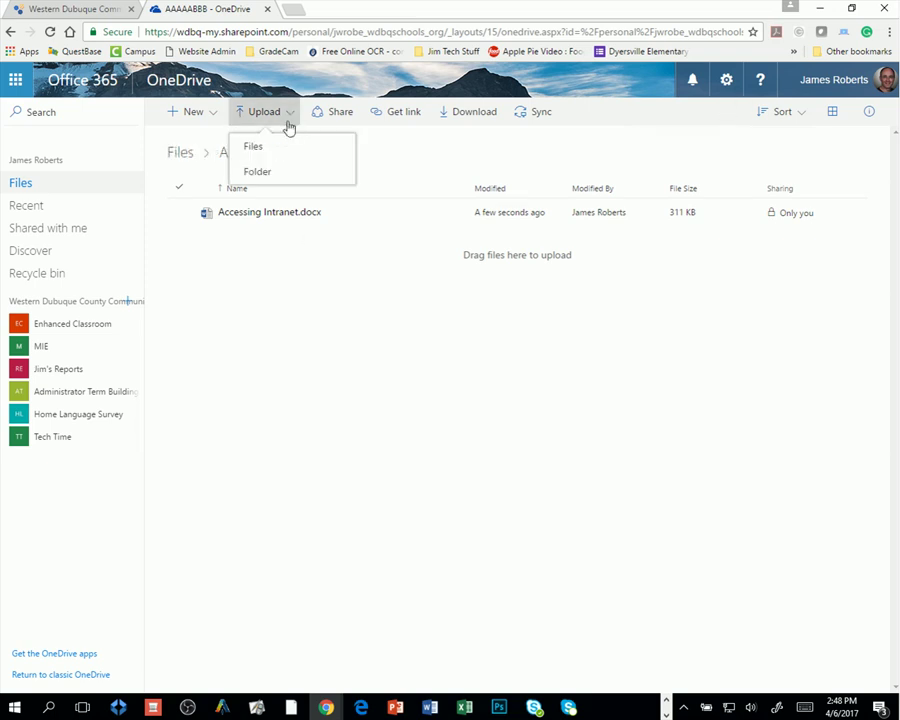
Step: Upload the Error Count Final folder from CRDC into AAAAABBB and open it
click(258, 172)
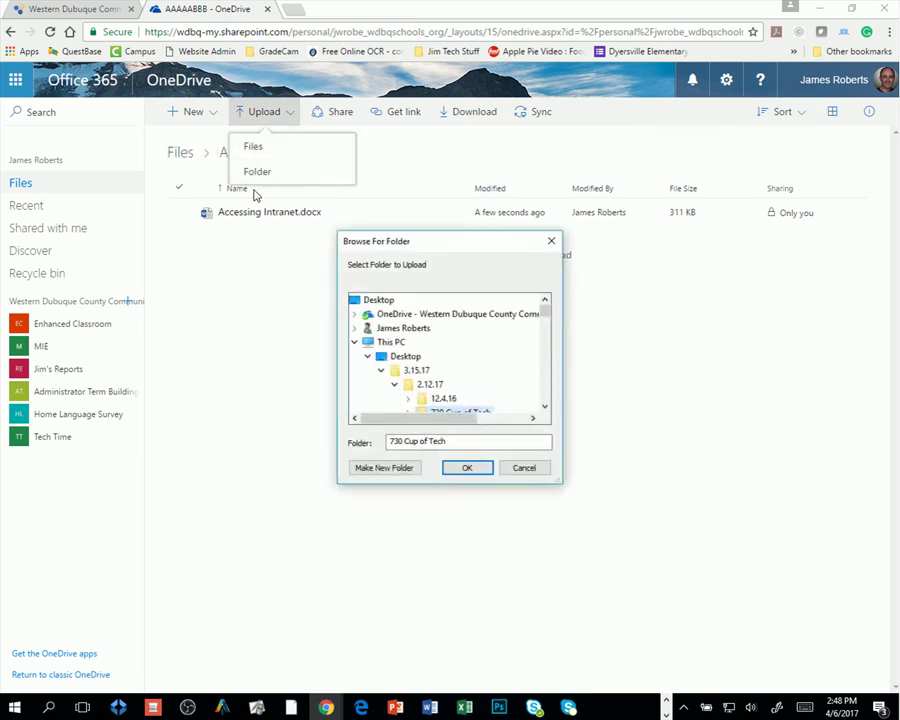
drag(544, 315, 543, 329)
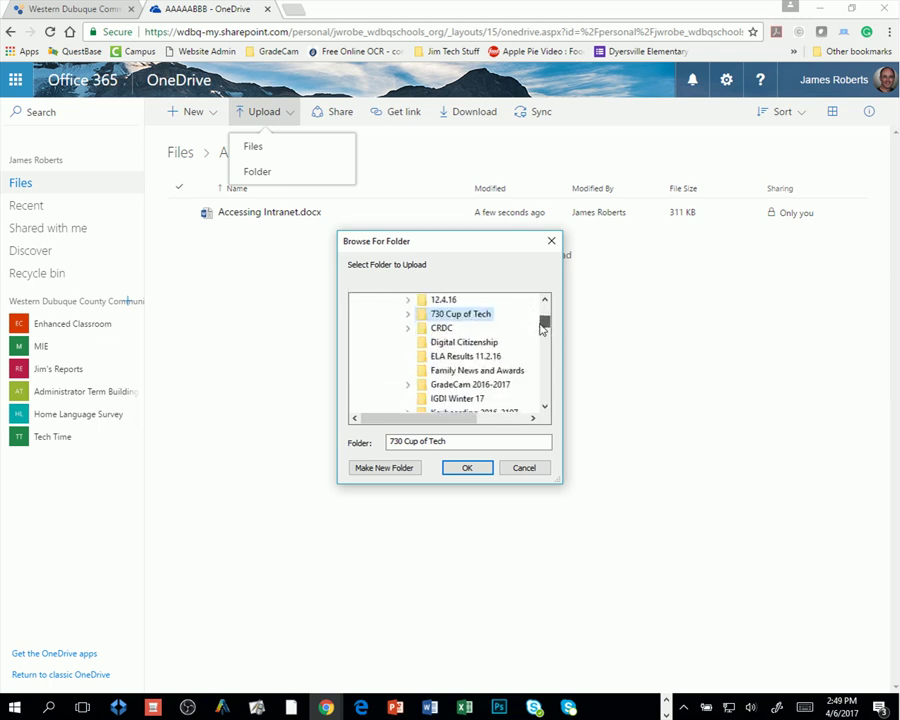
click(408, 328)
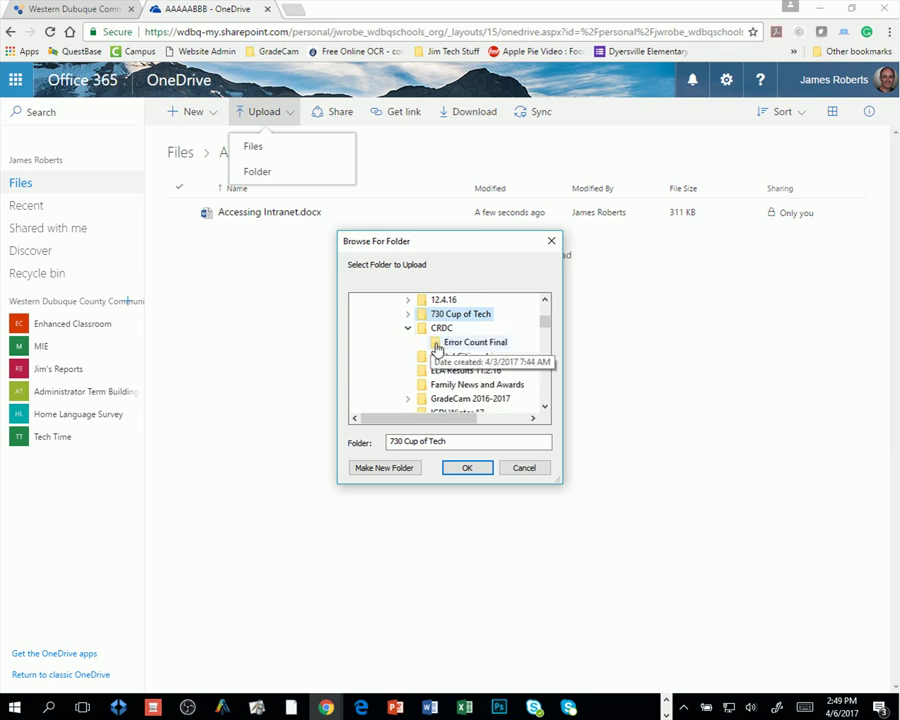
click(437, 348)
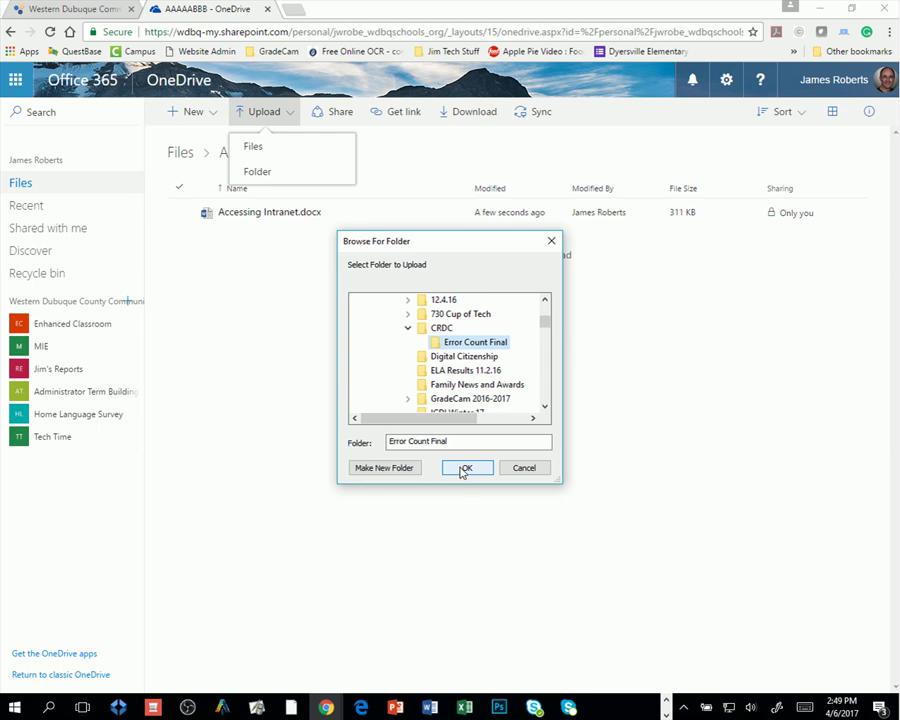
click(463, 469)
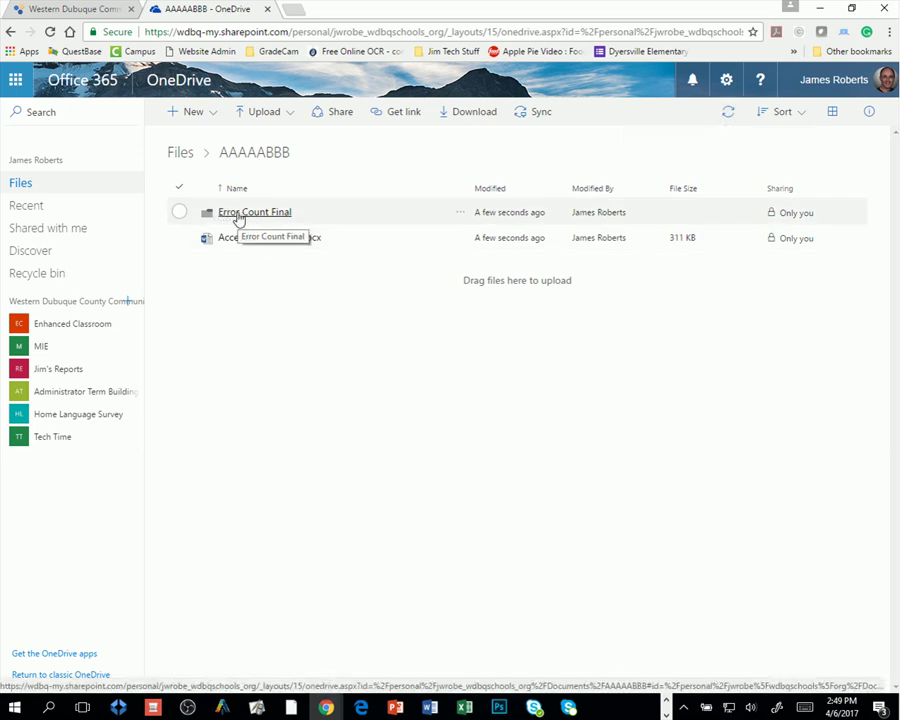
click(238, 216)
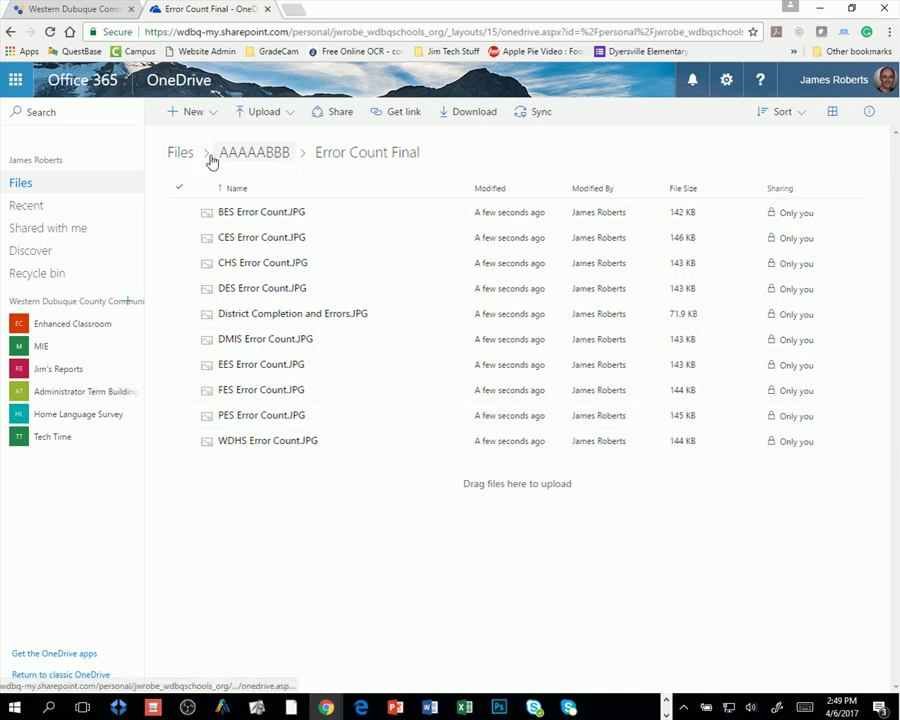
click(248, 158)
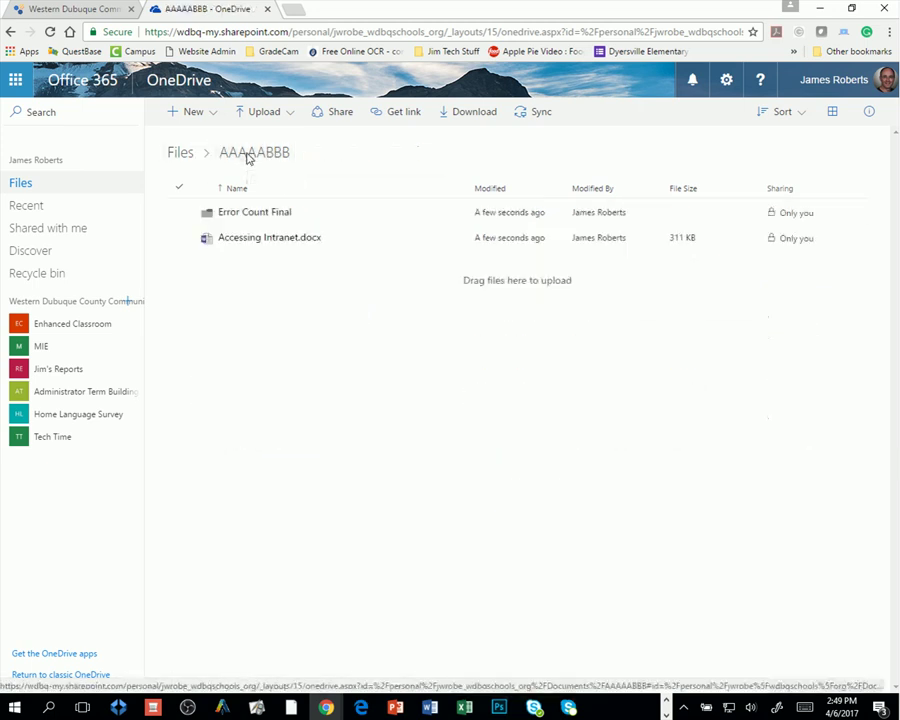
click(181, 154)
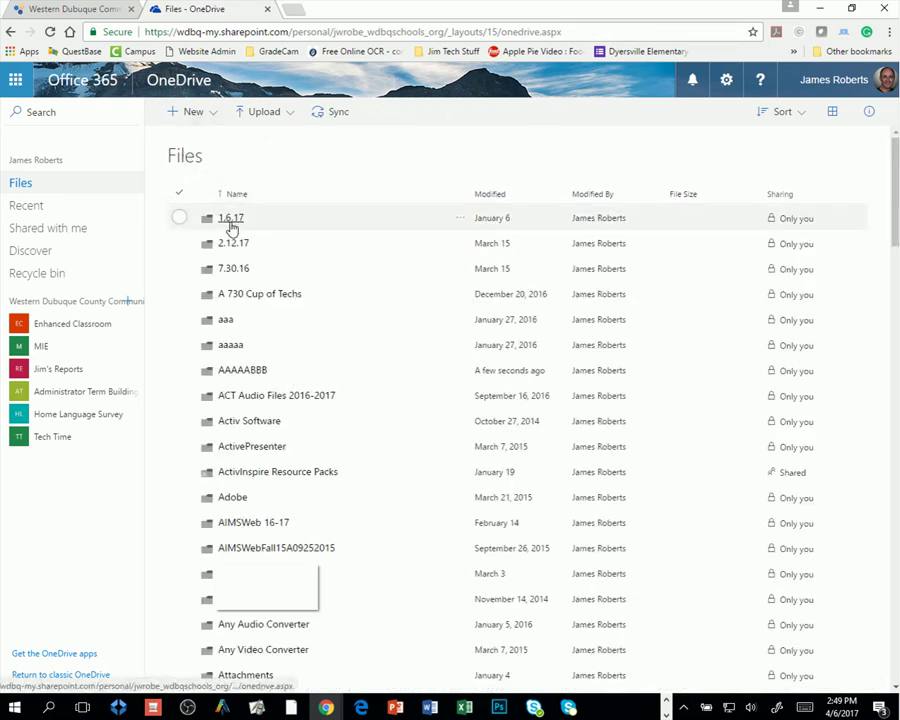
Step: Go back to AAAAABBB and select Accessing Intranet.docx
mouse_move(229, 222)
mouse_down()
mouse_move(272, 352)
mouse_move(240, 378)
mouse_up()
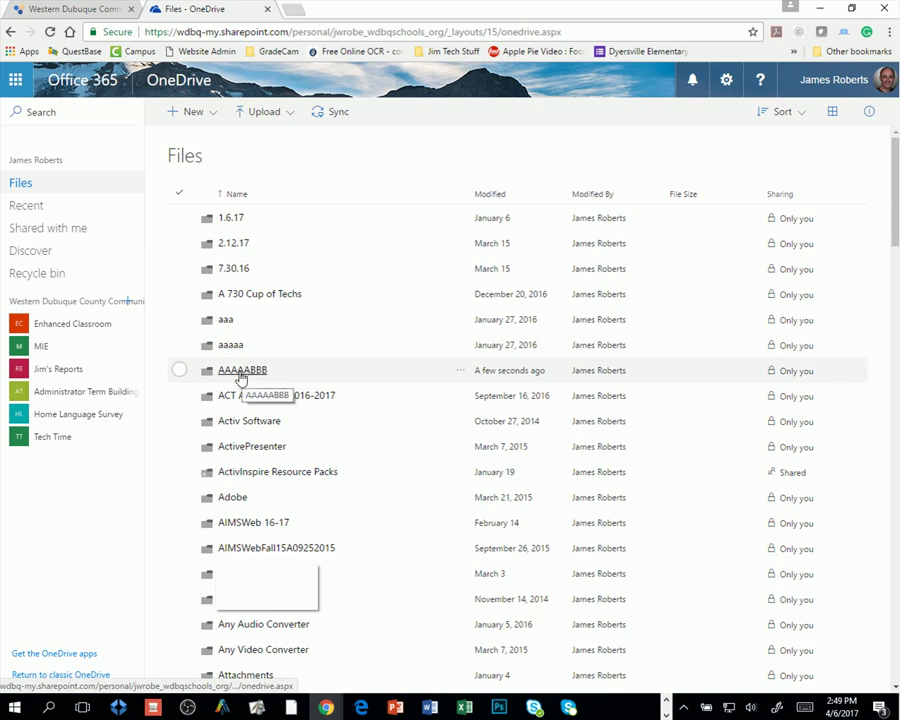
click(240, 375)
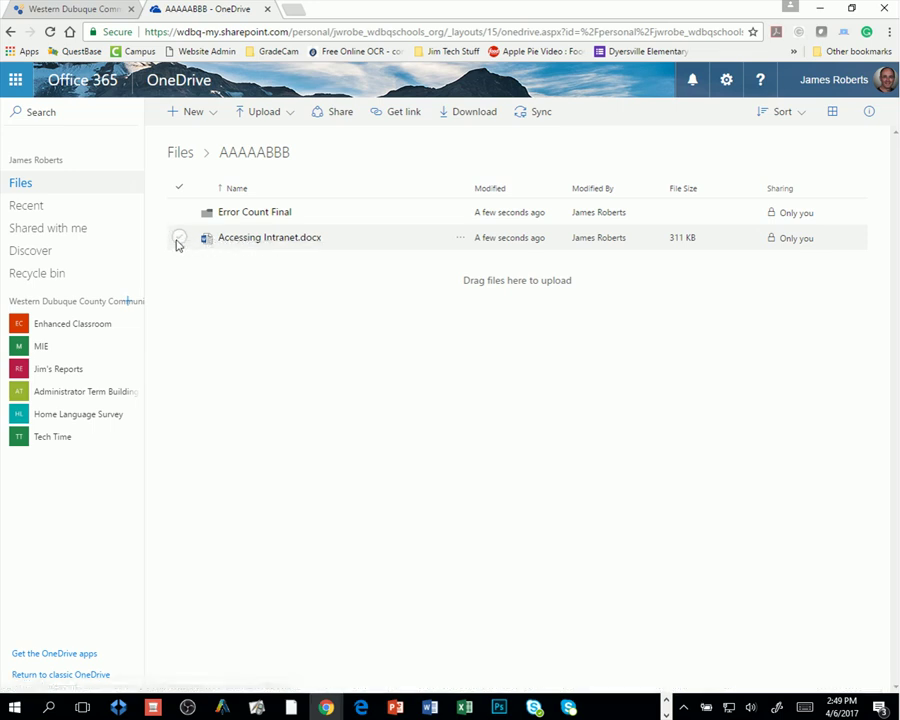
click(179, 240)
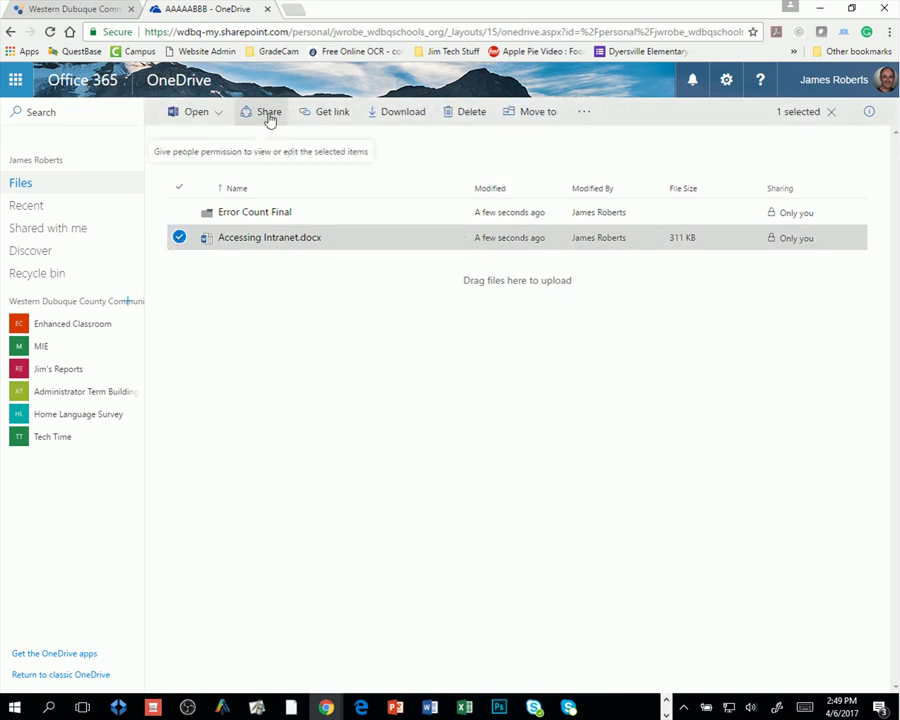
Step: Open the Share form for Accessing Intranet.docx and its link permission settings
click(461, 241)
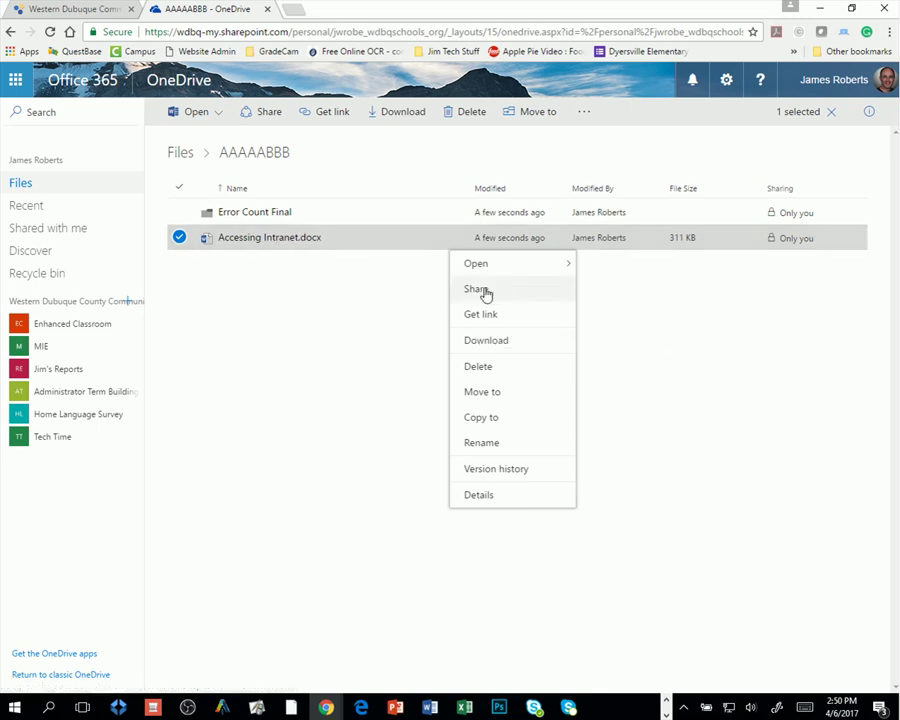
click(477, 289)
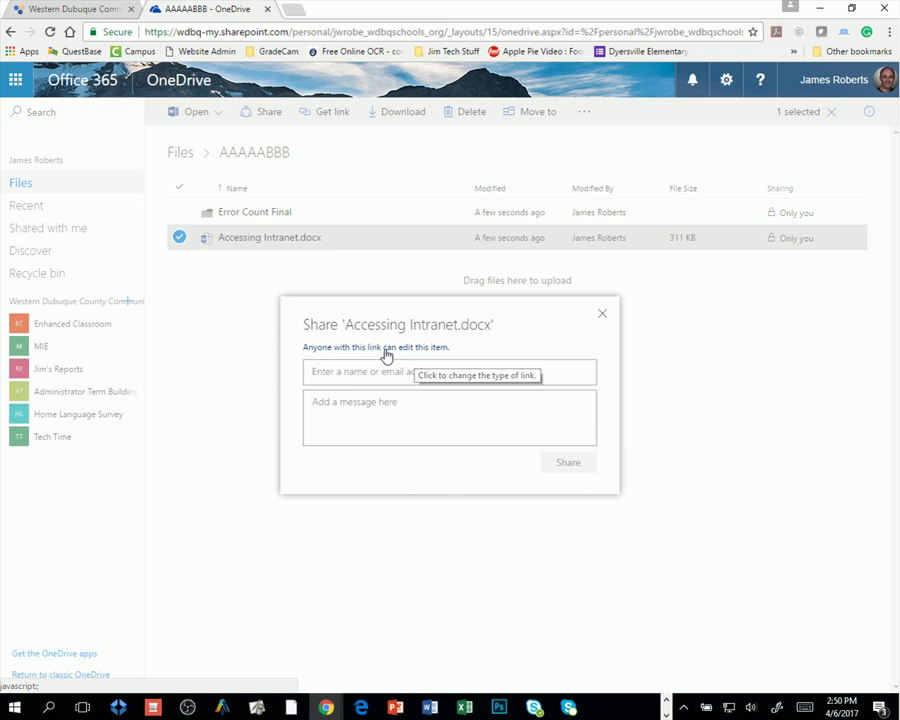
click(386, 350)
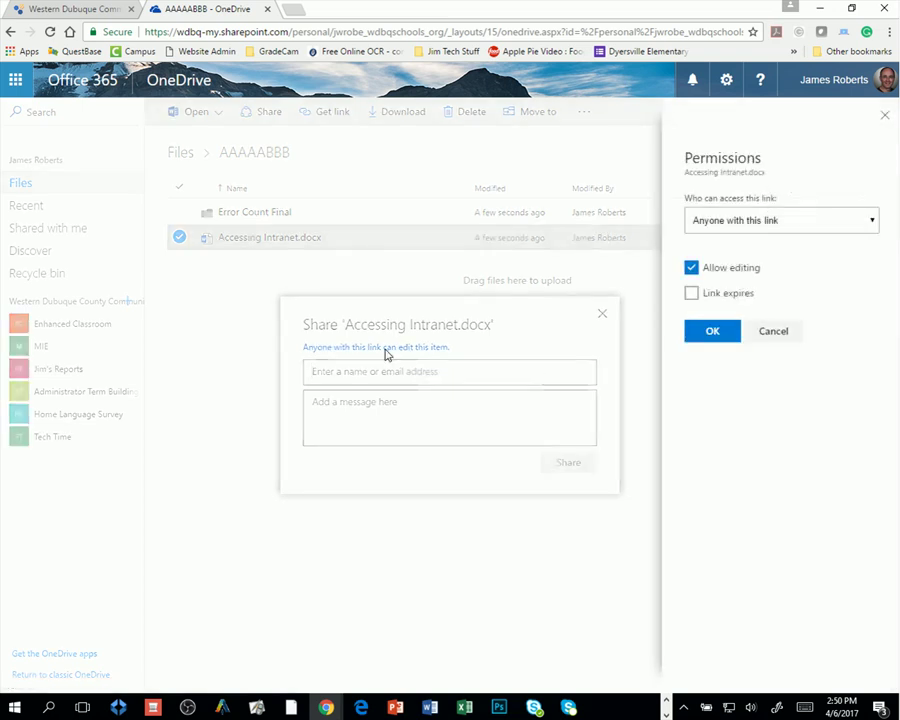
Step: Keep access for anyone with the link, turn off editing, and close the form
click(873, 224)
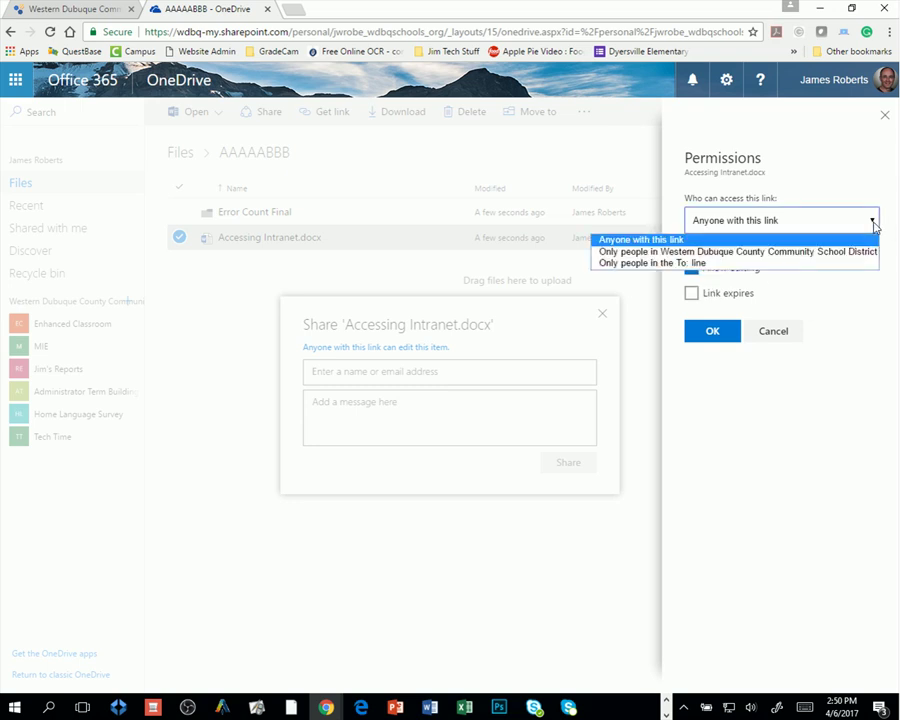
click(860, 240)
click(692, 269)
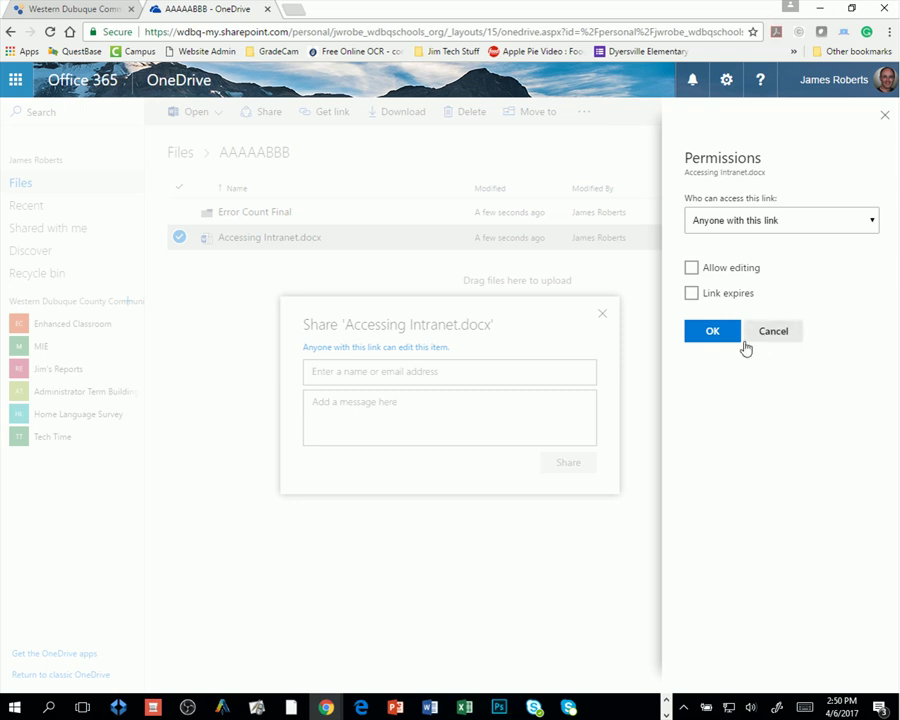
click(711, 334)
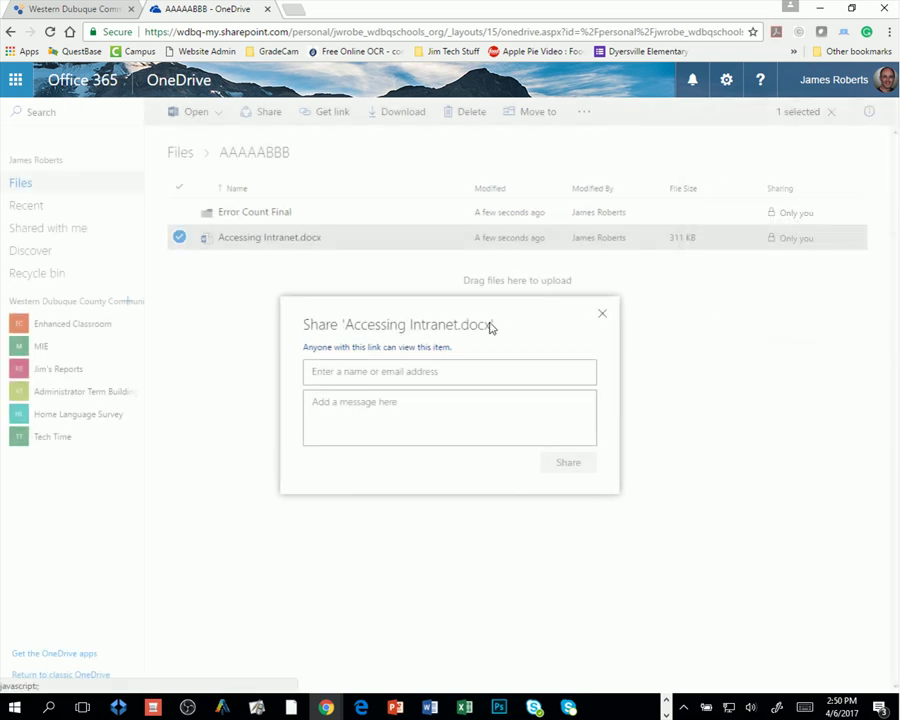
click(601, 315)
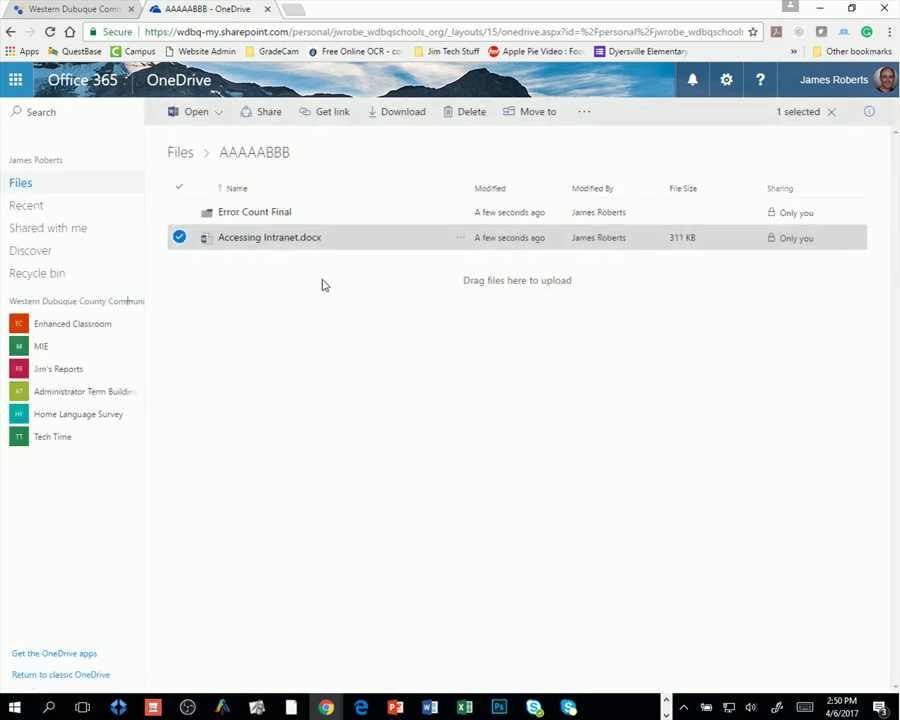
Step: Reopen sharing for the document and confirm the link is view-only
click(462, 243)
click(471, 290)
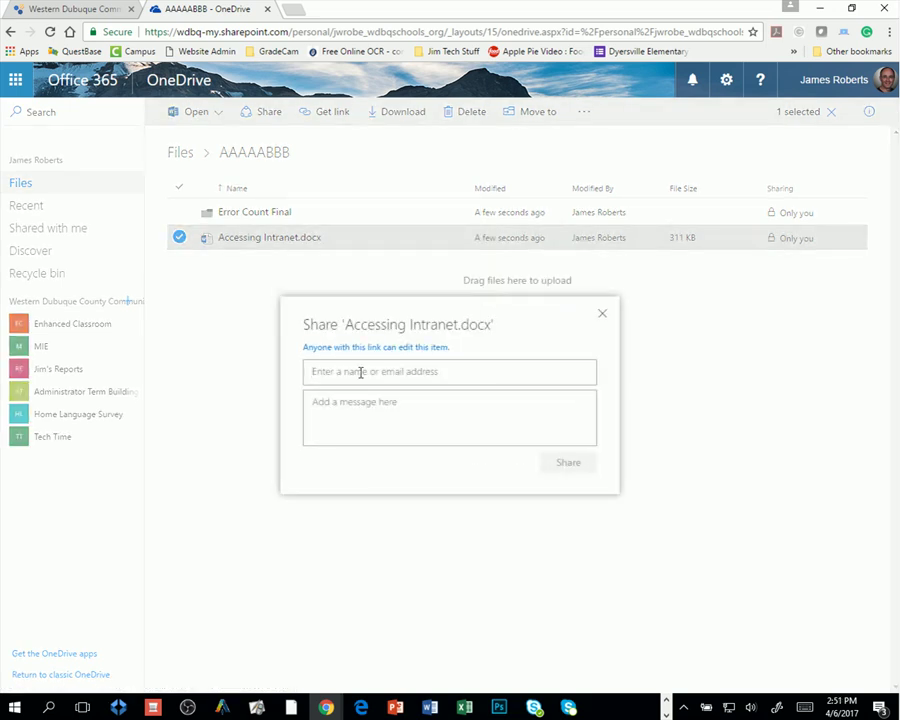
click(411, 353)
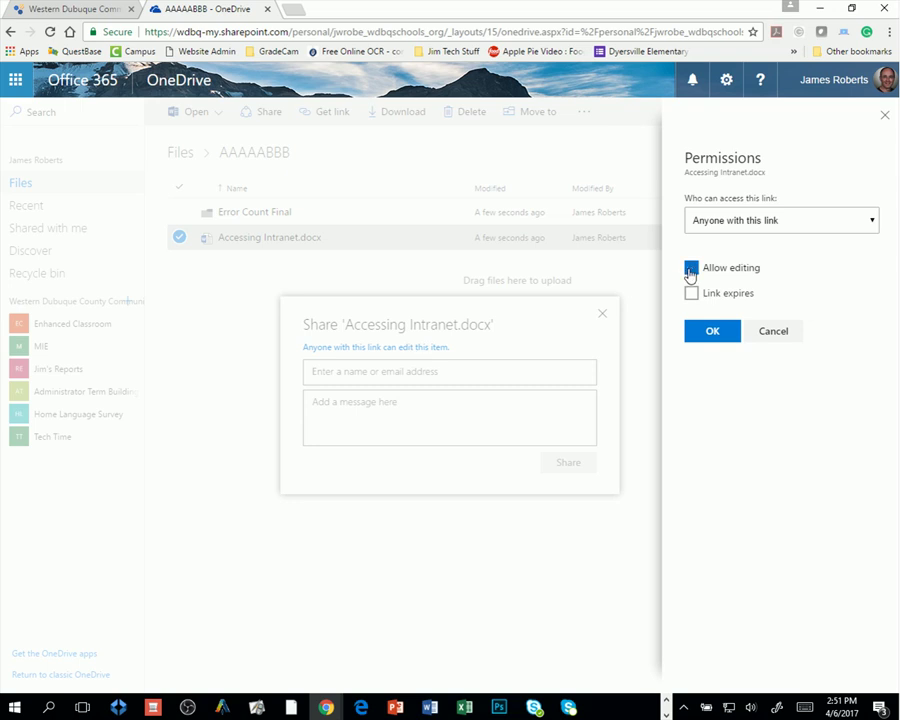
click(691, 268)
click(708, 335)
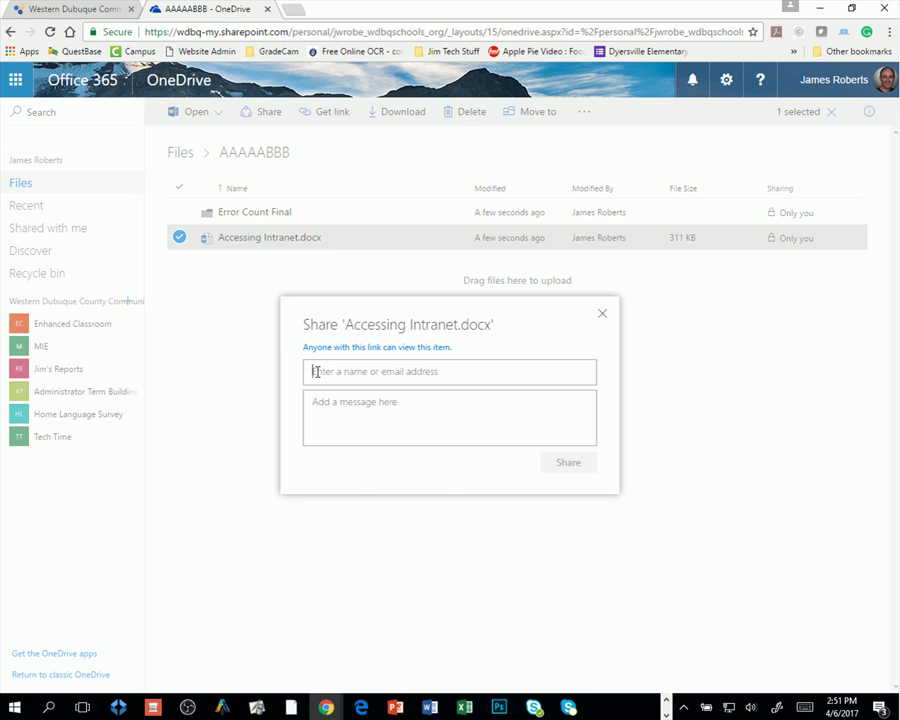
Step: Add the staff account 'noel' as recipient with the message 'Here you go'
click(316, 371)
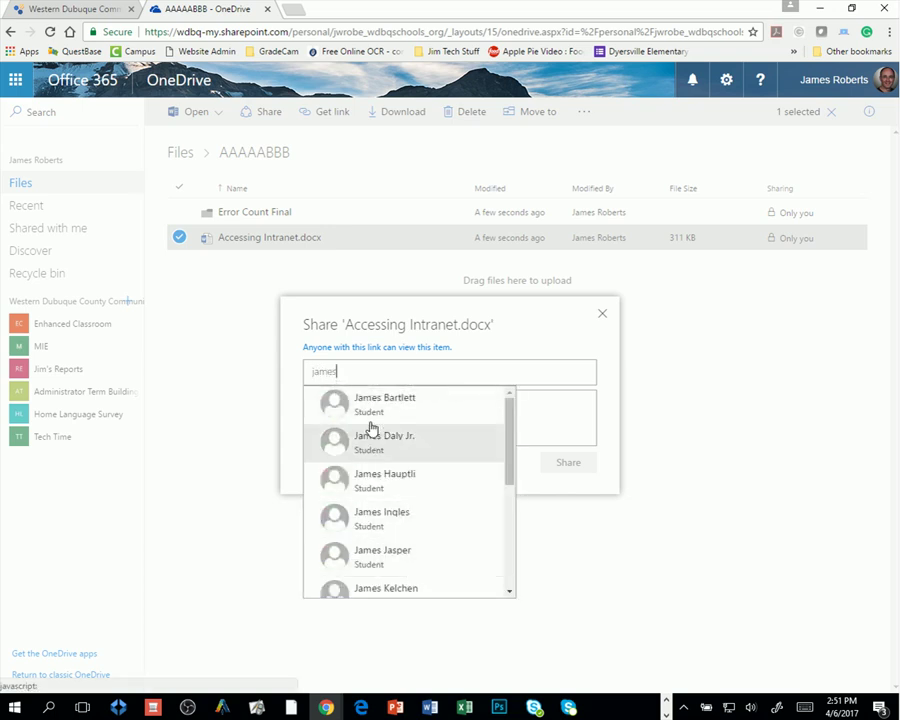
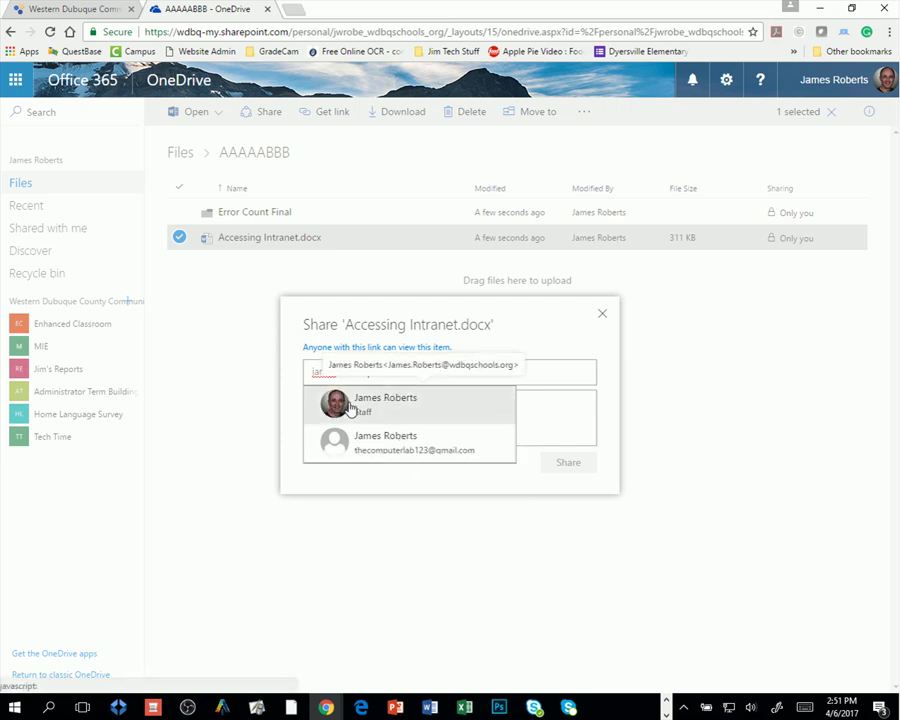
click(350, 408)
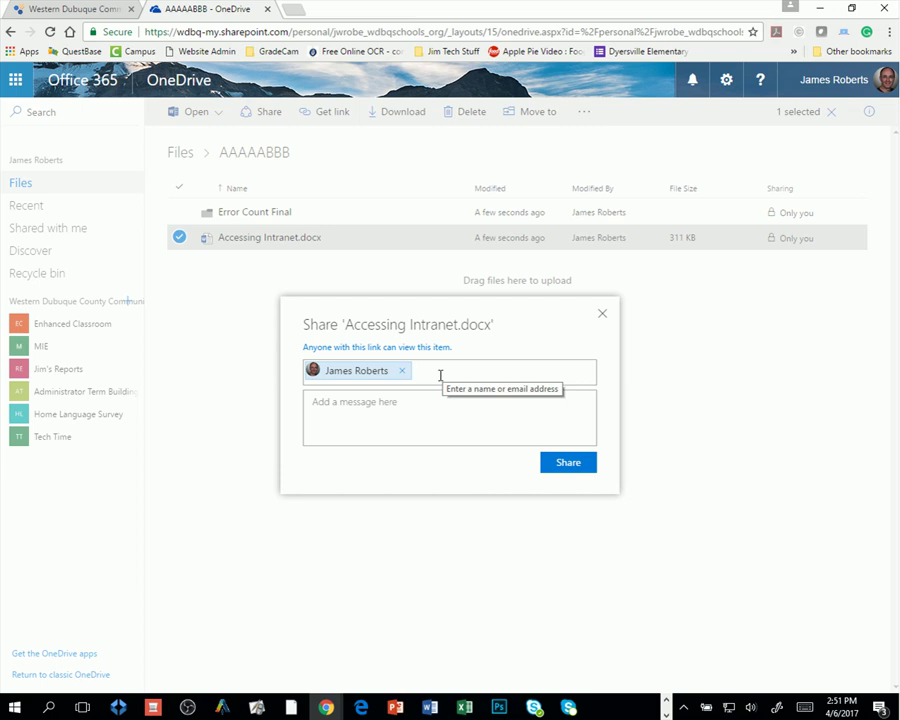
mouse_move(449, 416)
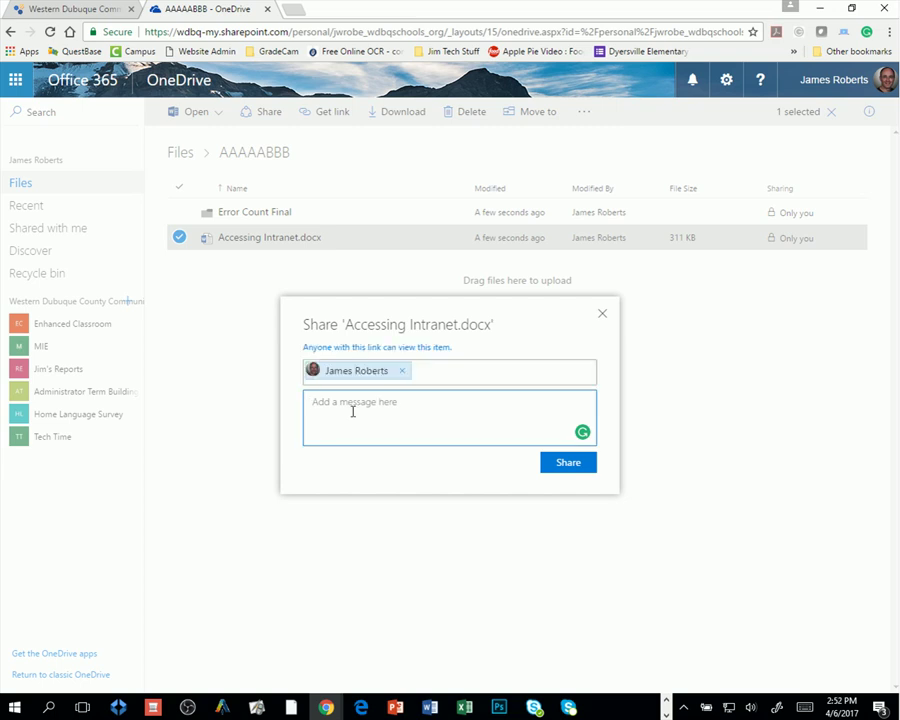
text(Here you)
text( go!)
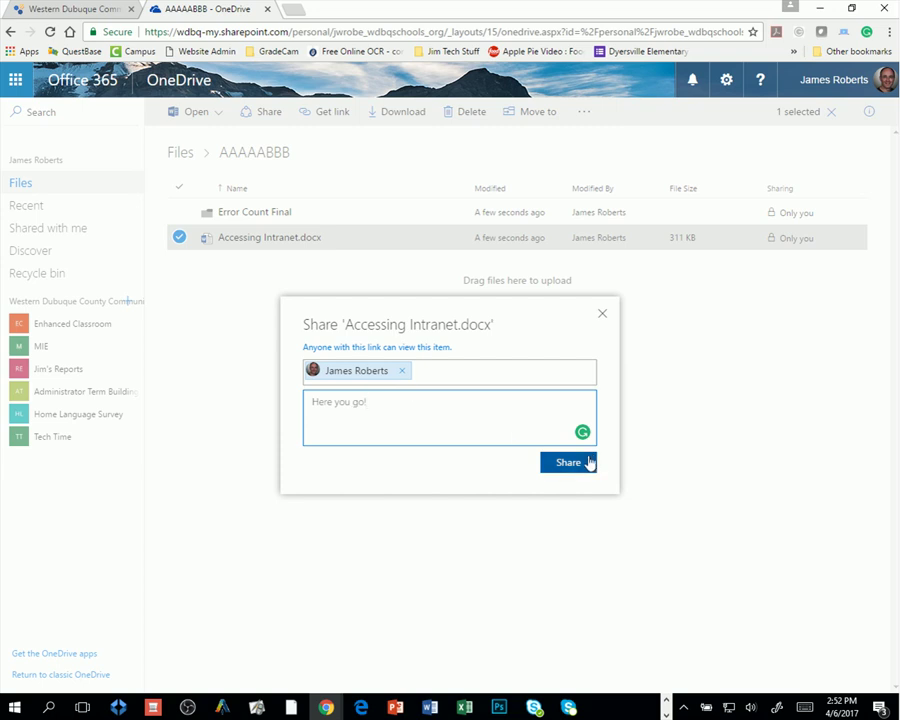
Step: Send the view-only share invitation for Accessing Intranet.docx
click(575, 465)
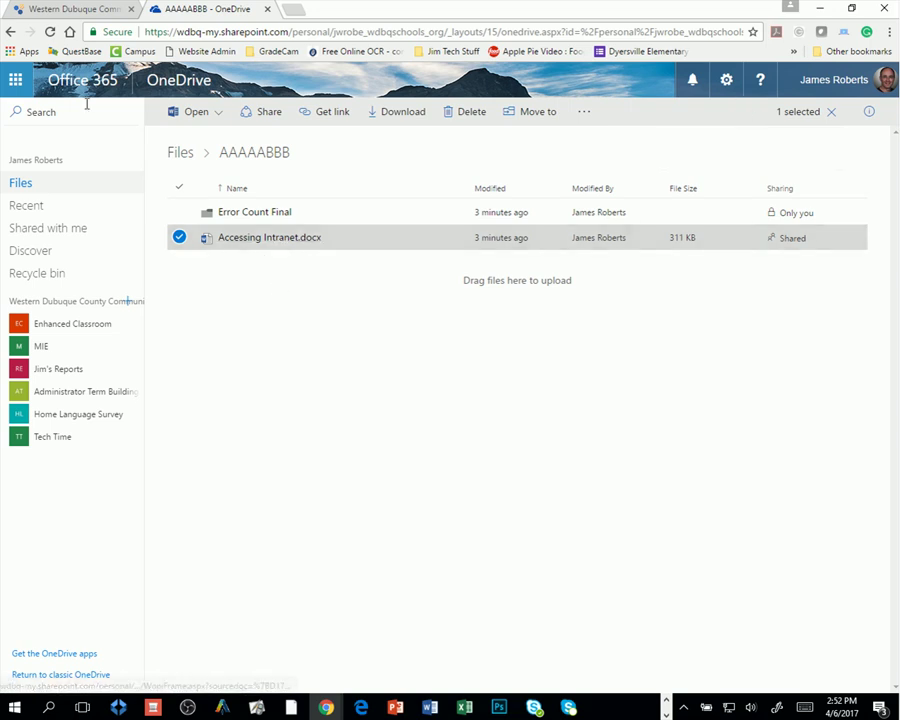
Step: Open Mail from the Office 365 app launcher
click(15, 84)
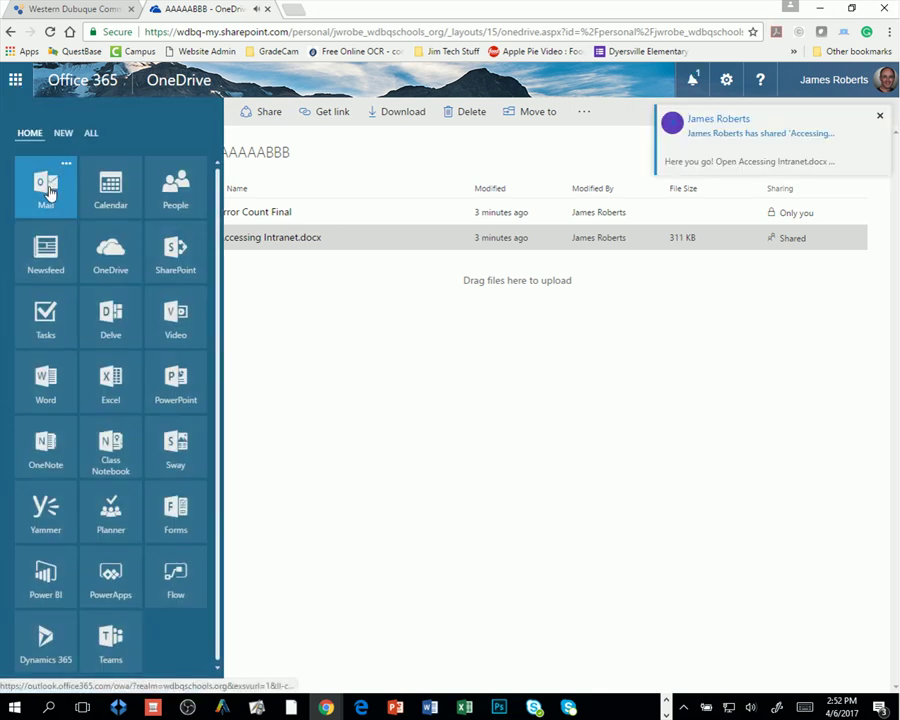
click(48, 190)
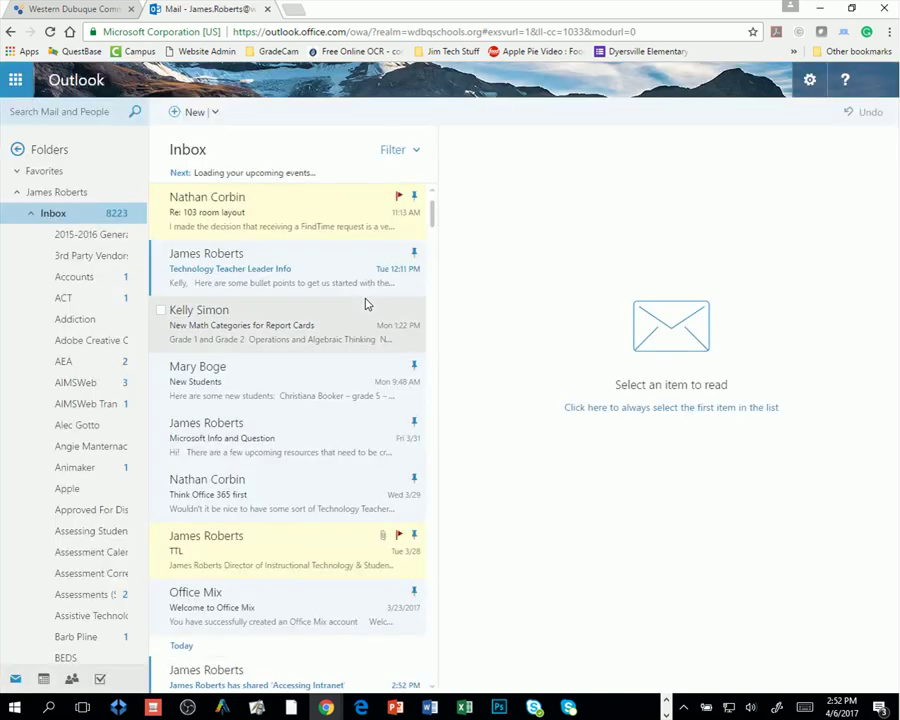
Step: Open today's 'has shared Accessing Intranet' email and follow its document link
scroll(310, 400, down, 1)
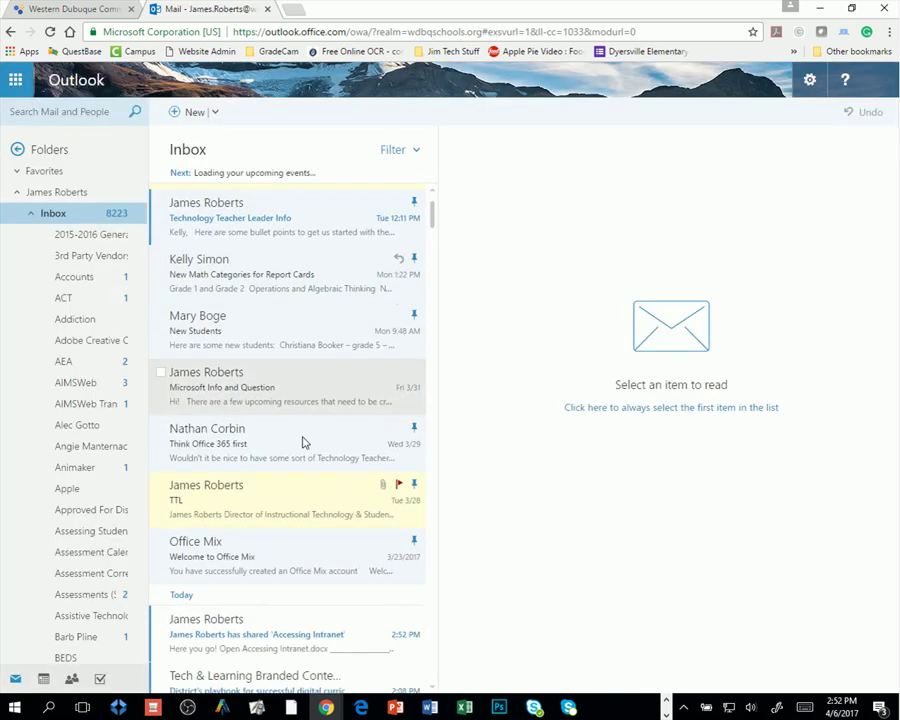
scroll(300, 480, down, 3)
scroll(242, 330, up, 1)
scroll(241, 310, up, 1)
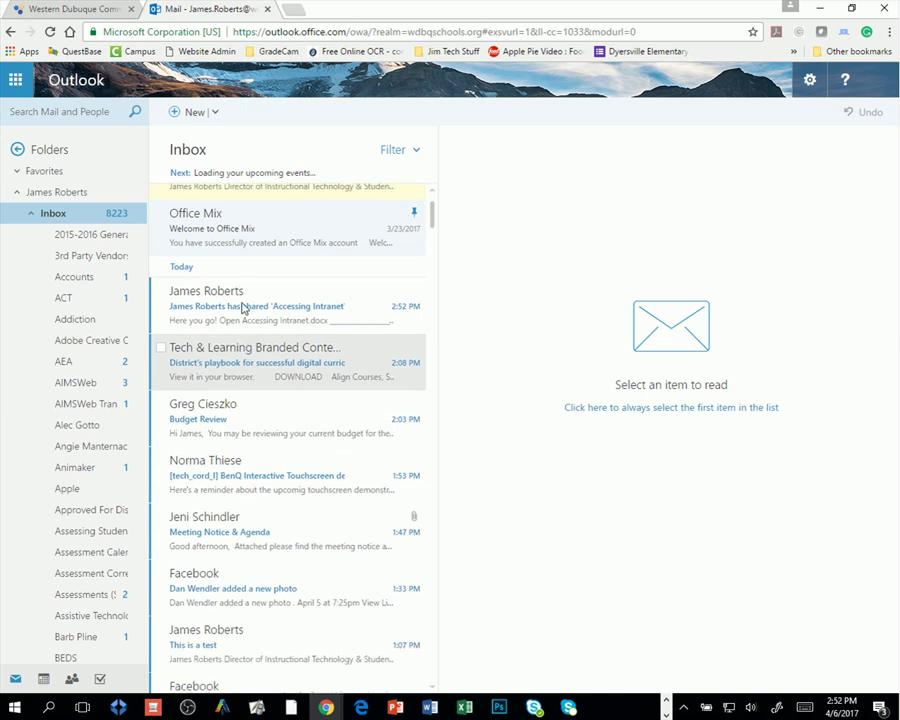
scroll(228, 314, up, 1)
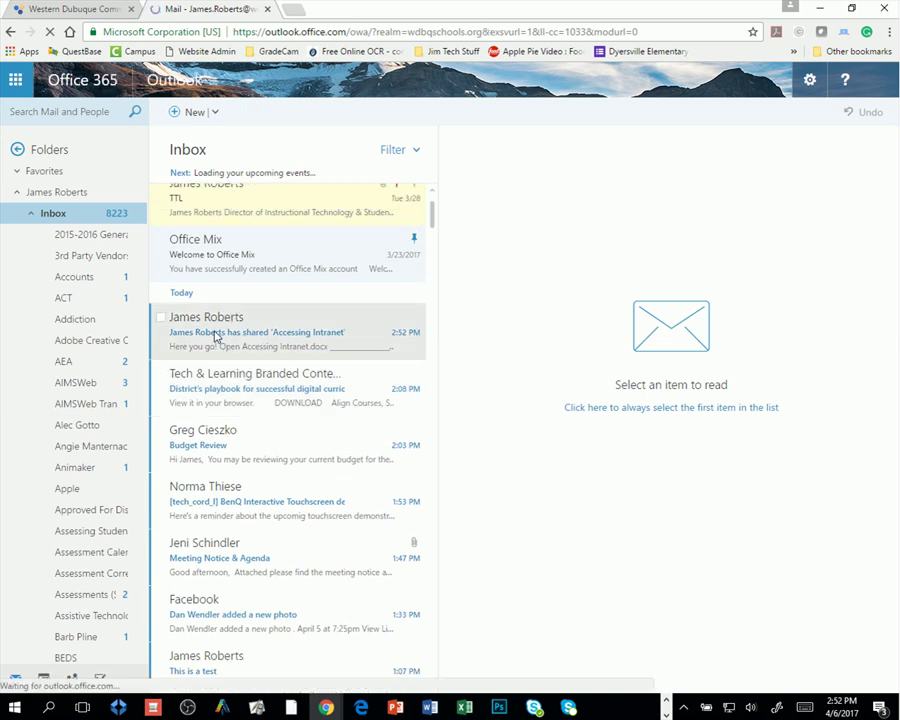
click(214, 336)
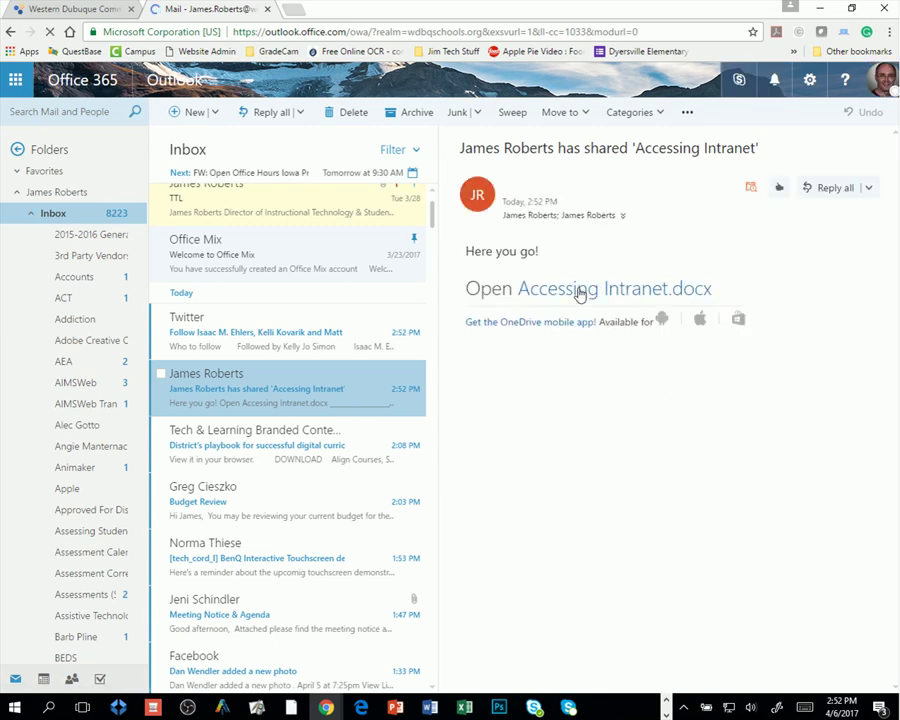
click(615, 294)
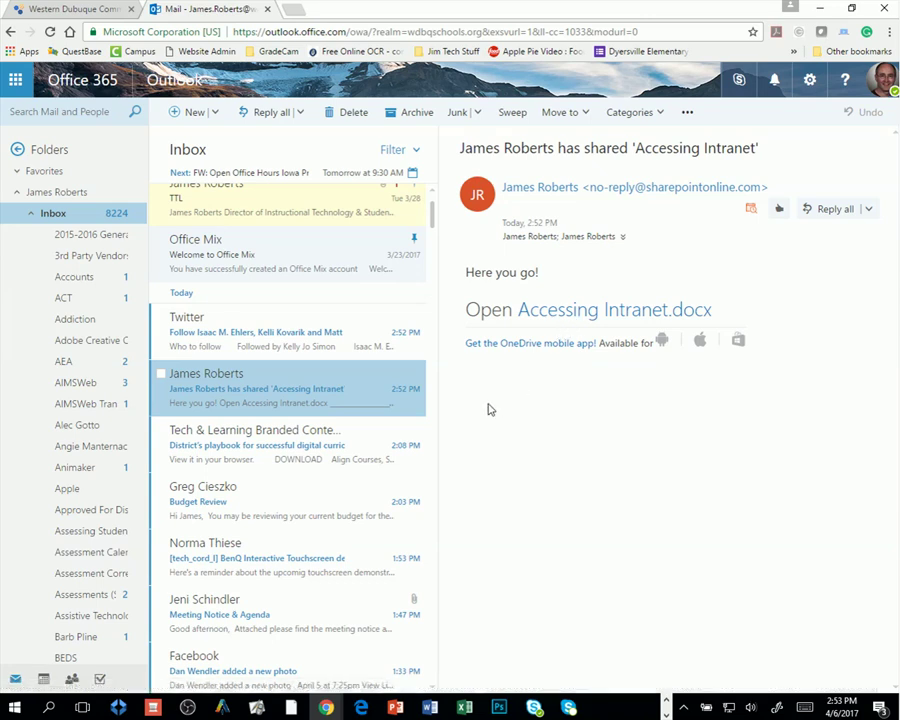
click(16, 82)
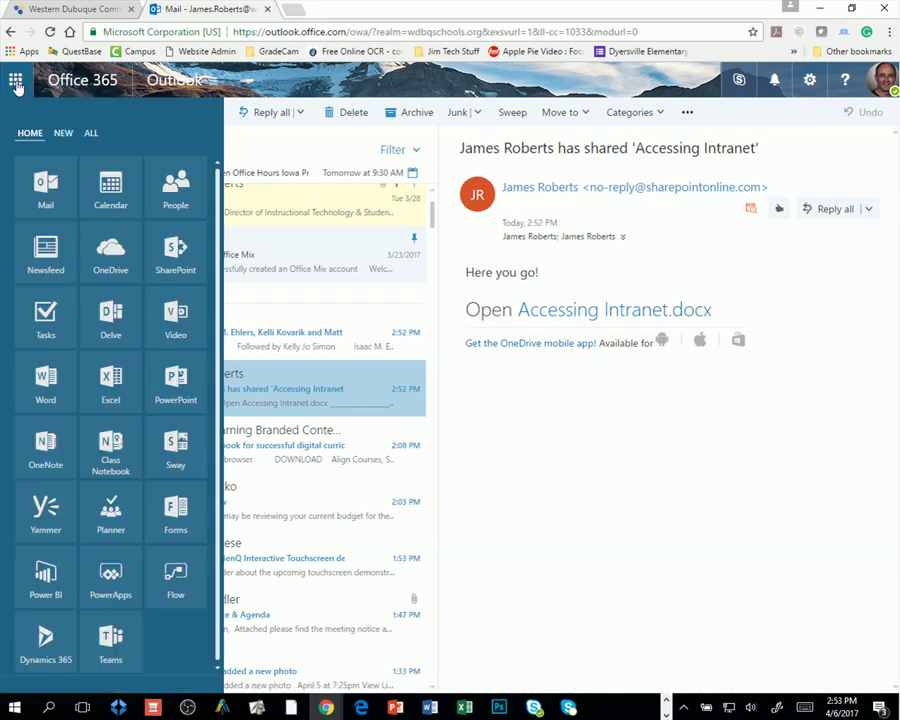
Step: Choose OneDrive from the Office 365 apps list to get back to the files
click(114, 262)
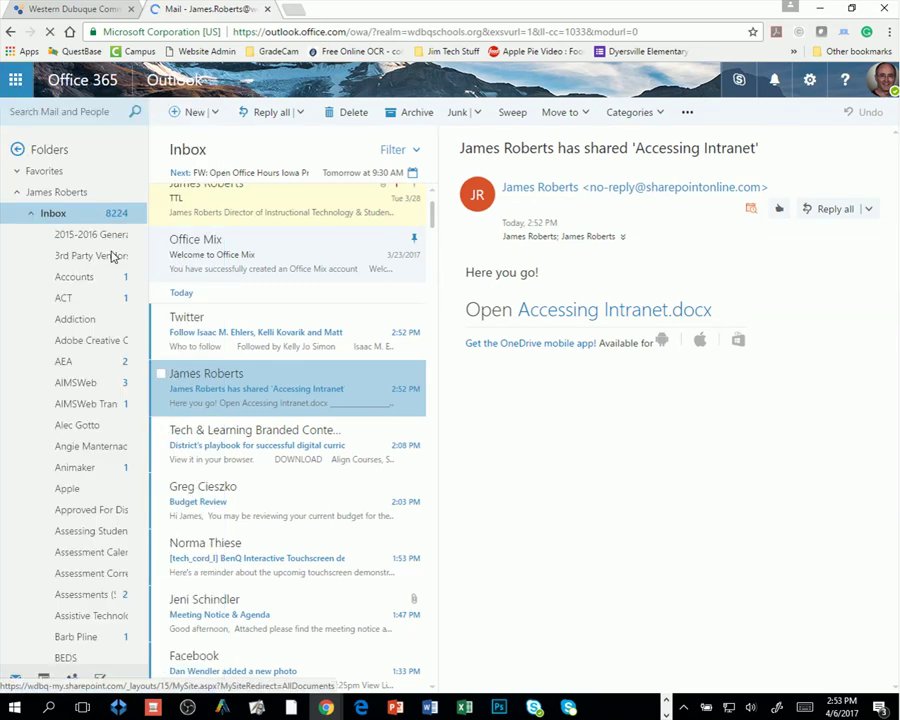